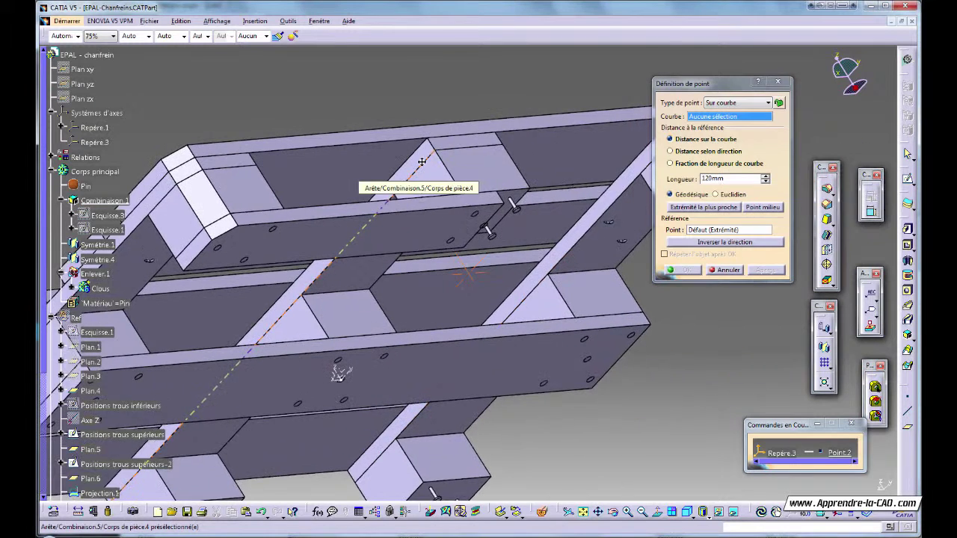
- Create the axis system's origin point on the inner long edge of the Combinaison.1 board, at a curve distance of 120 mm
click(420, 191)
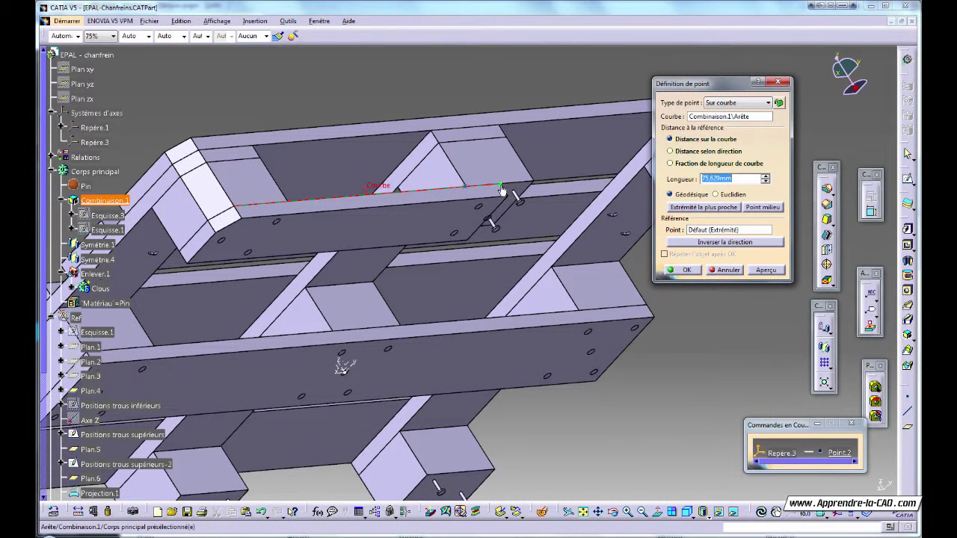
click(456, 191)
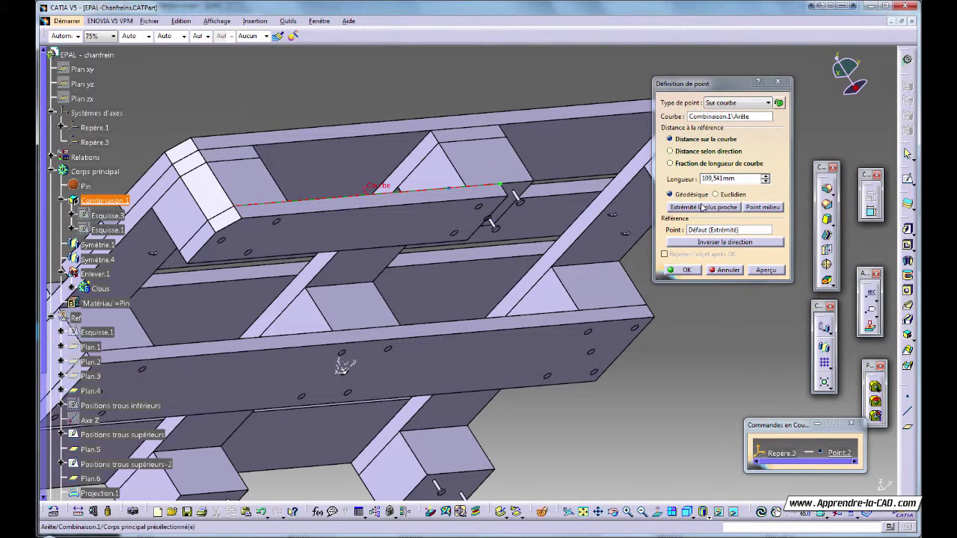
double_click(742, 179)
text(12)
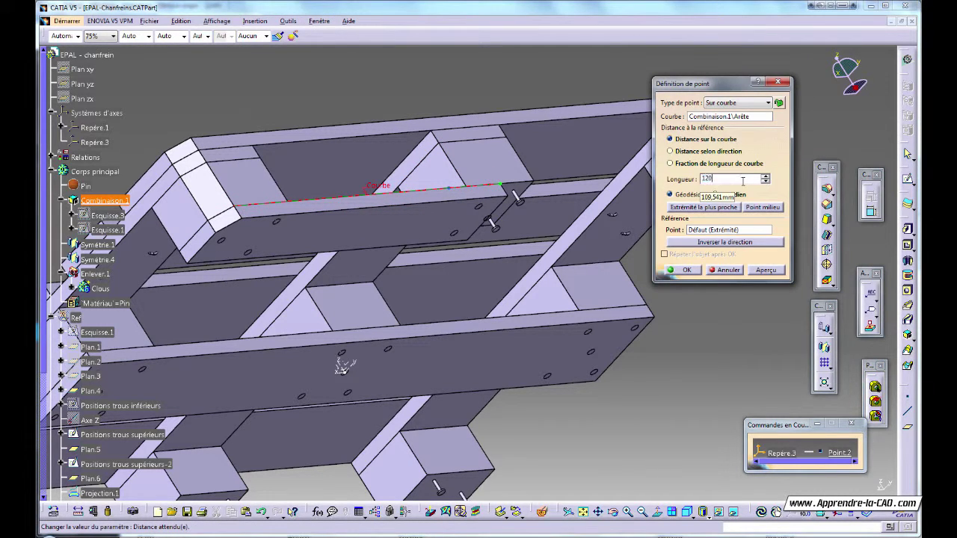
text(0)
key(Return)
- Align the new axis system's X axis with the same Combinaison.1 board edge and finish the axis system
middle_drag(513, 247, 607, 268)
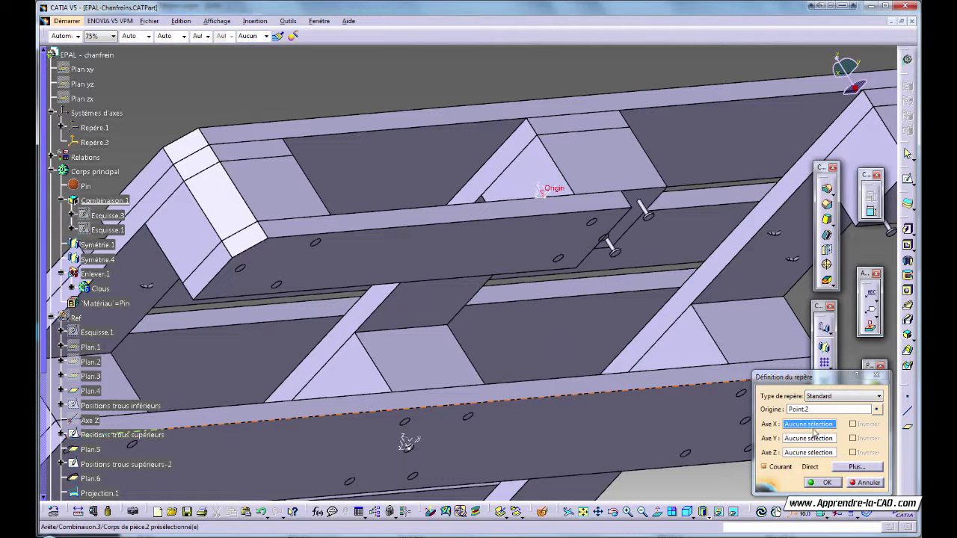
click(521, 202)
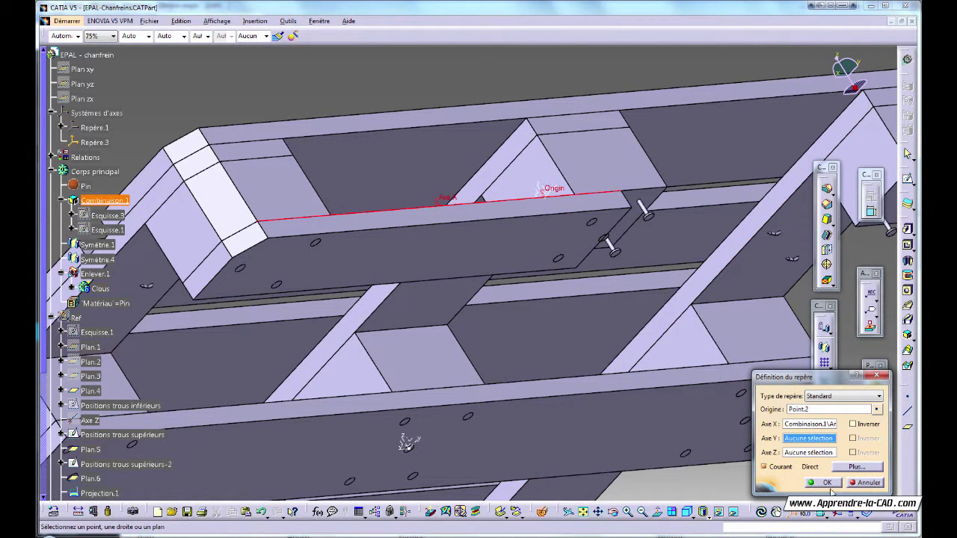
click(827, 482)
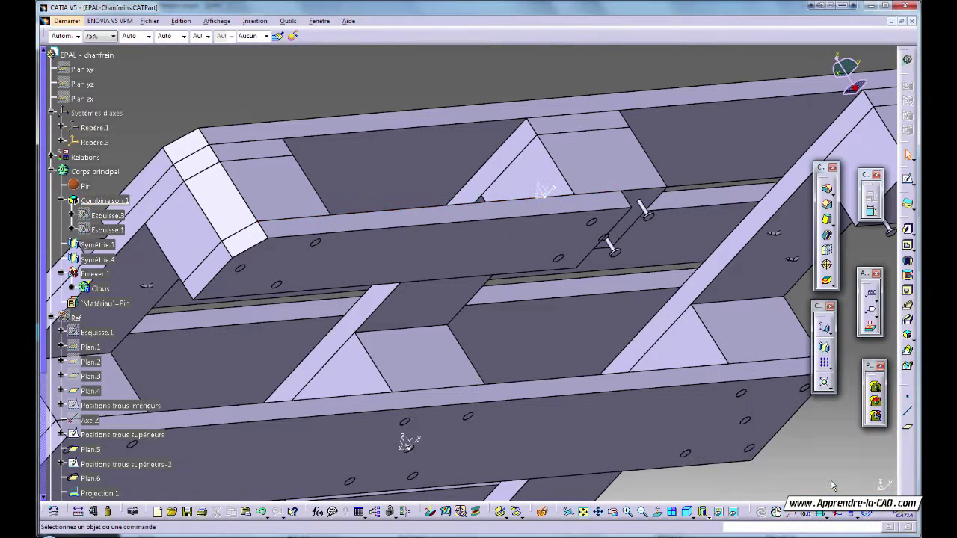
middle_drag(628, 262, 634, 267)
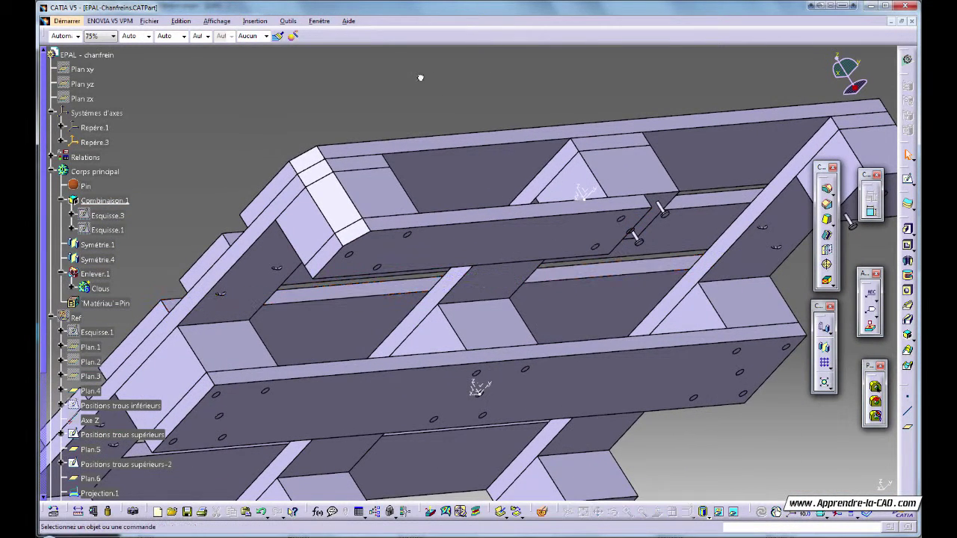
click(91, 142)
click(172, 138)
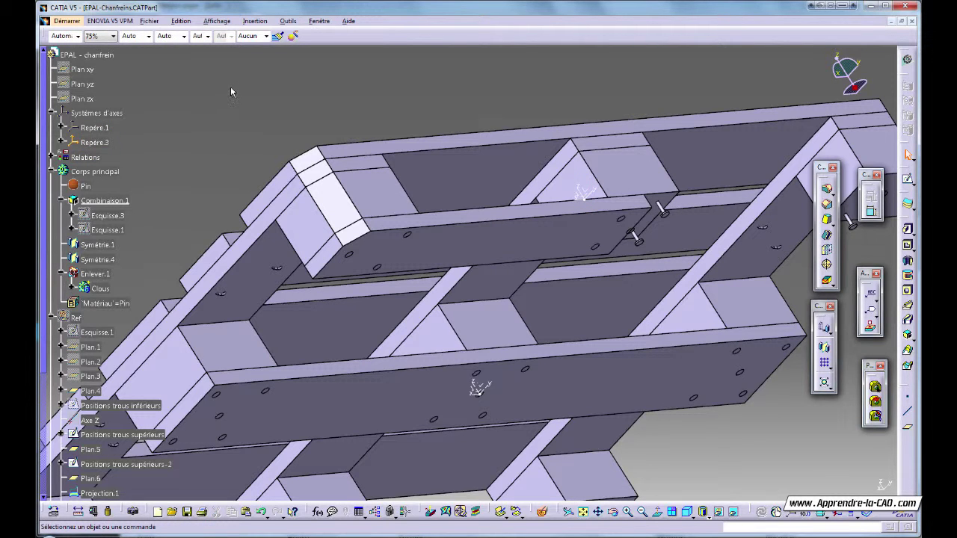
- Insert a new body in the part and rename it Chanfrein
click(253, 23)
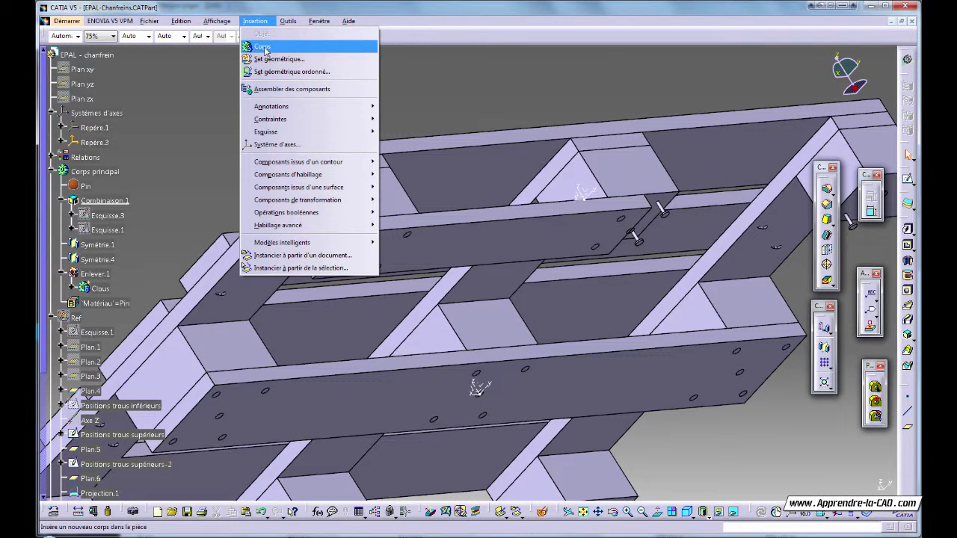
click(264, 47)
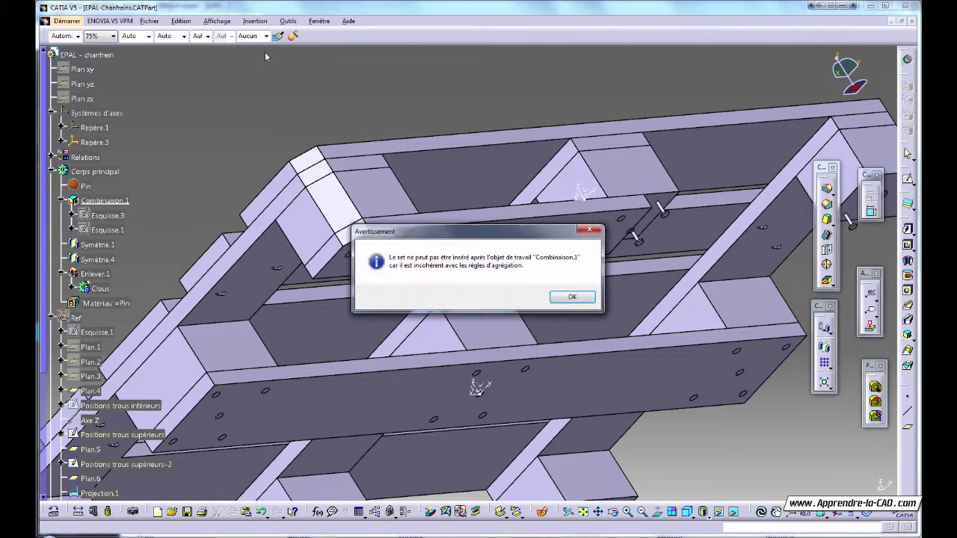
click(580, 300)
drag(45, 147, 41, 376)
click(114, 497)
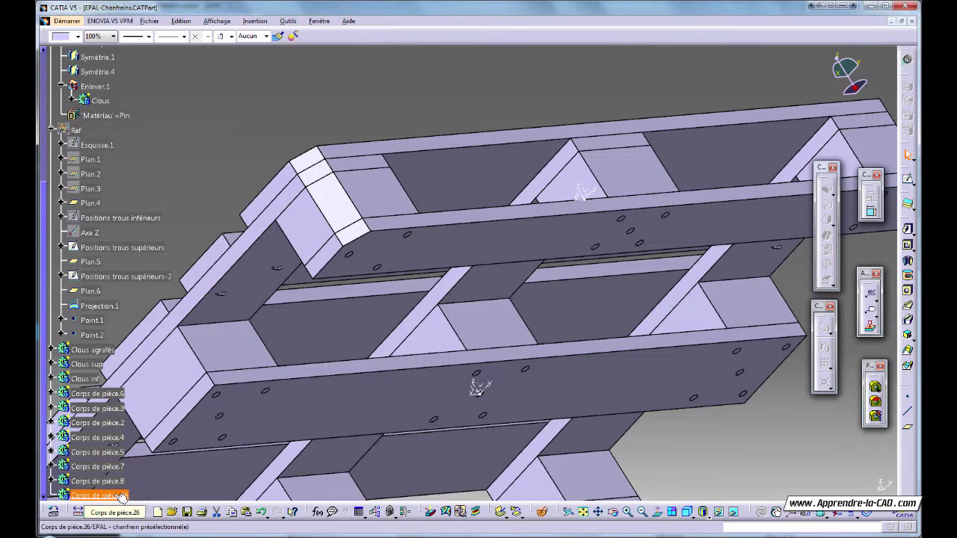
key(alt+Return)
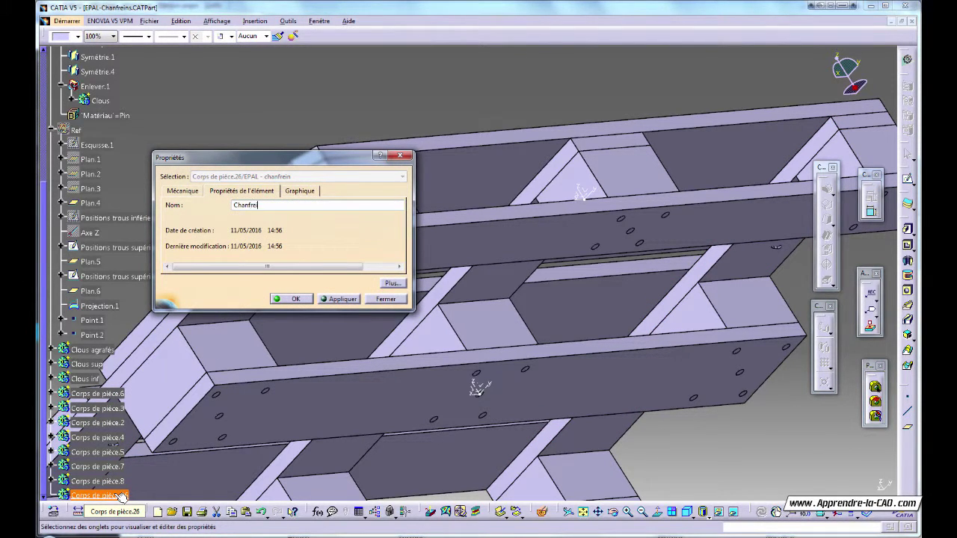
key(Return)
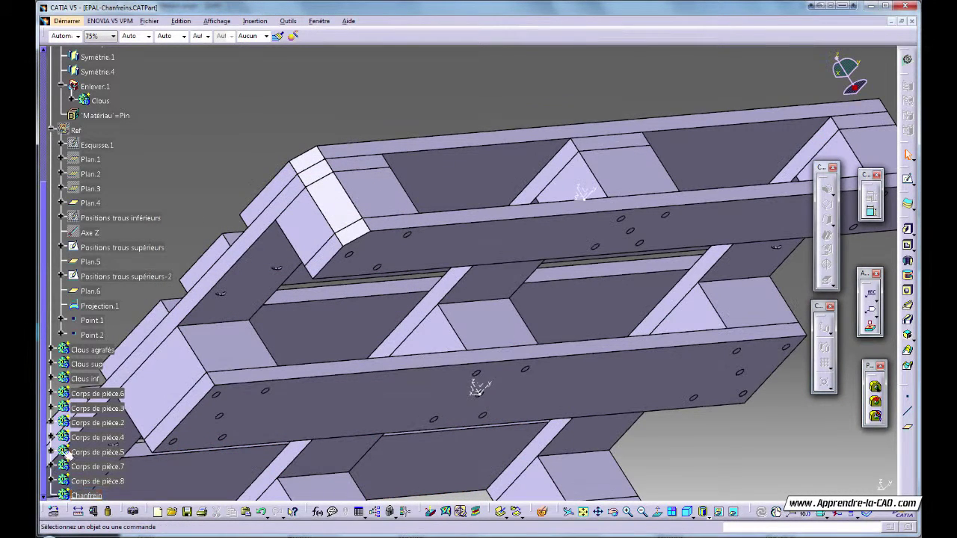
- Insert a geometrical set with Chanfrein as its parent and expand the body in the tree
click(86, 495)
click(255, 20)
click(273, 58)
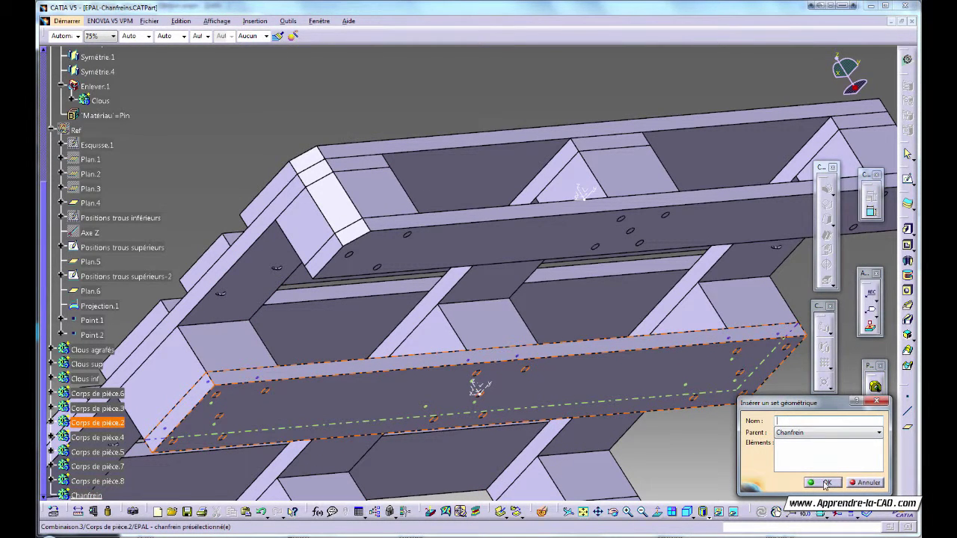
click(825, 483)
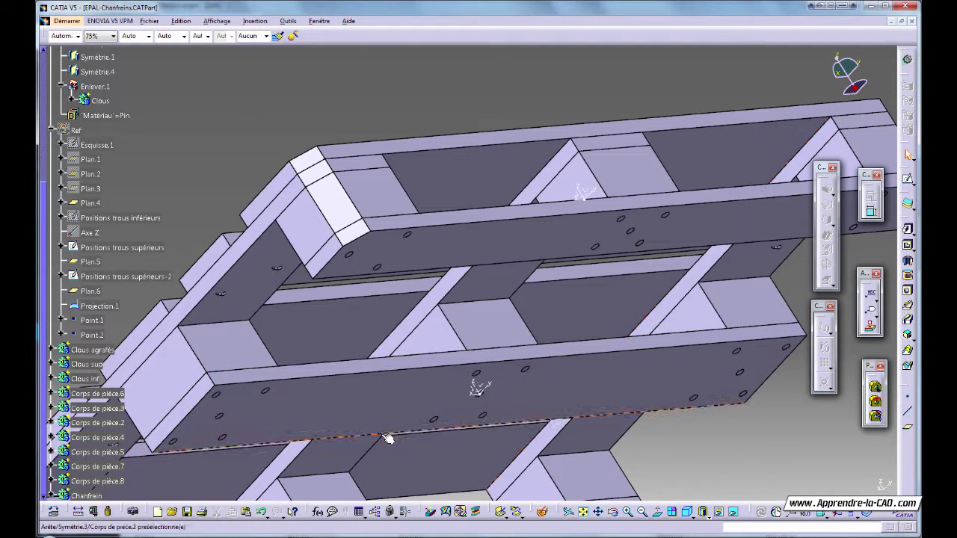
click(51, 496)
middle_drag(188, 483, 284, 385)
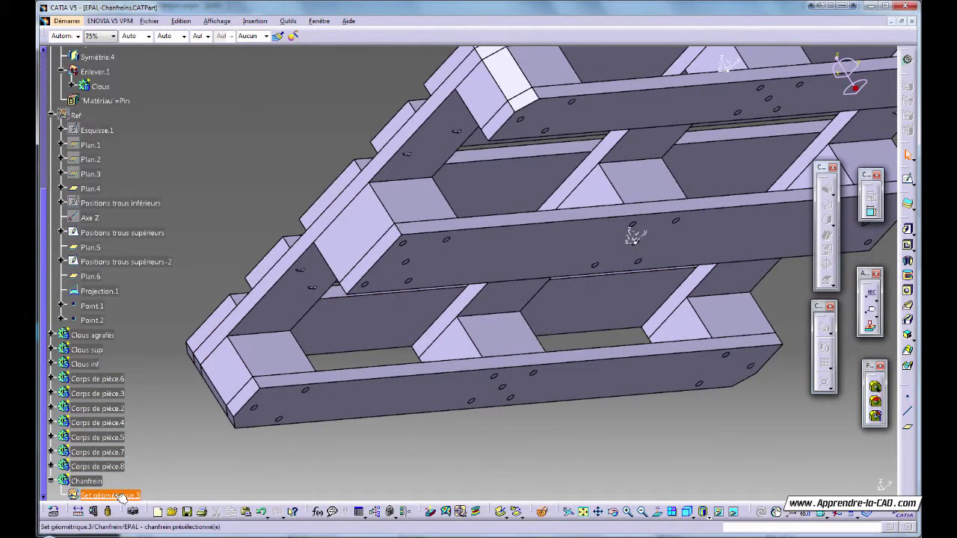
- Move the axis system Repère.3 into Set géométrique.3 under the Chanfrein body
drag(45, 412, 45, 196)
right_click(97, 143)
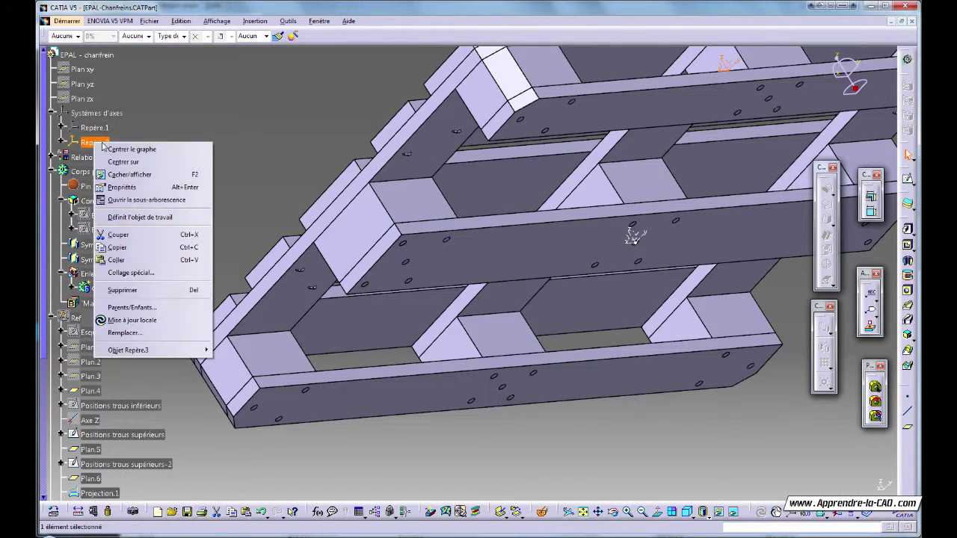
mouse_move(186, 351)
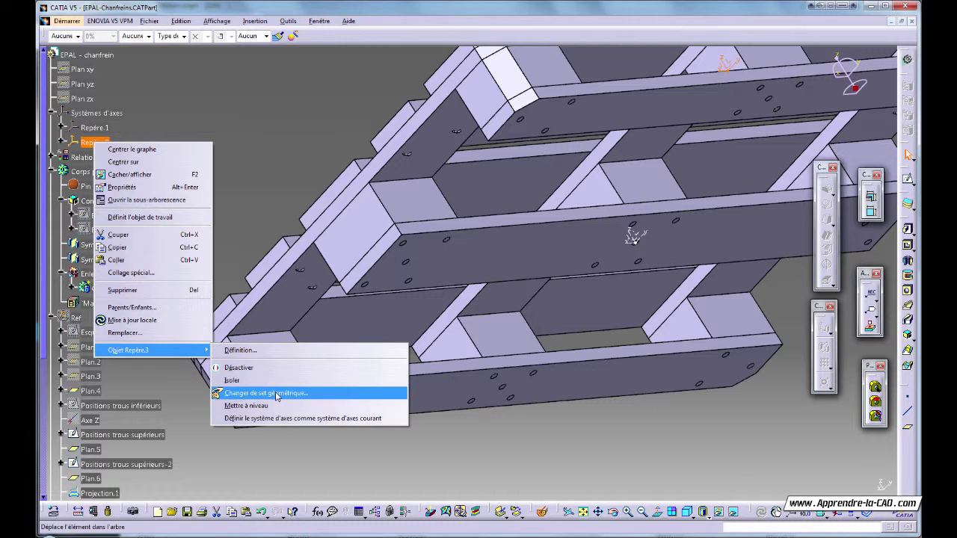
click(277, 394)
drag(45, 261, 45, 321)
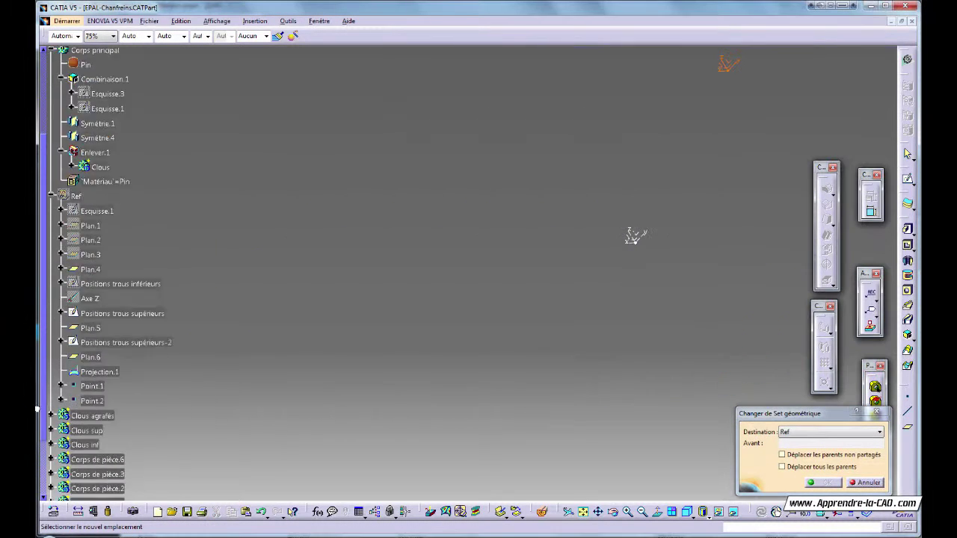
click(111, 495)
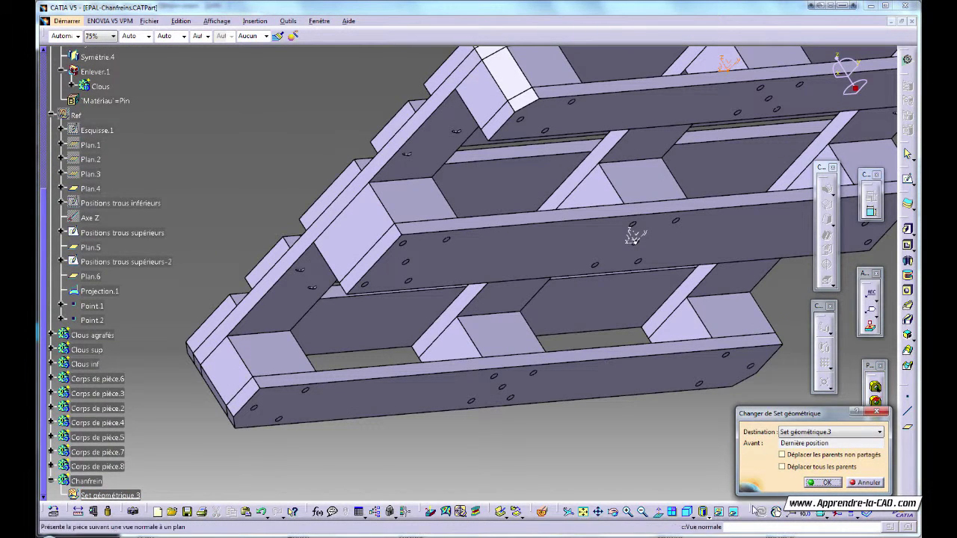
click(821, 484)
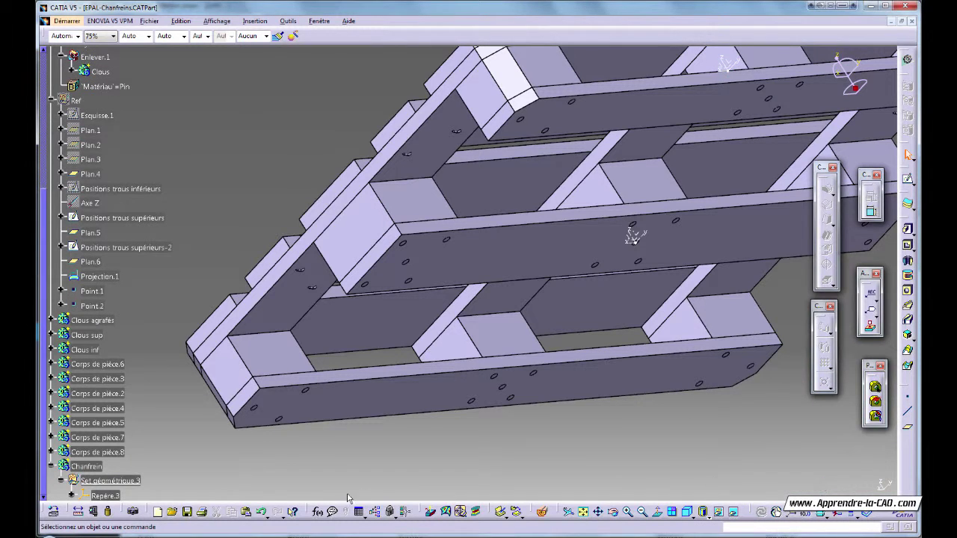
- Define Repère.3 as the current axis system
right_click(106, 495)
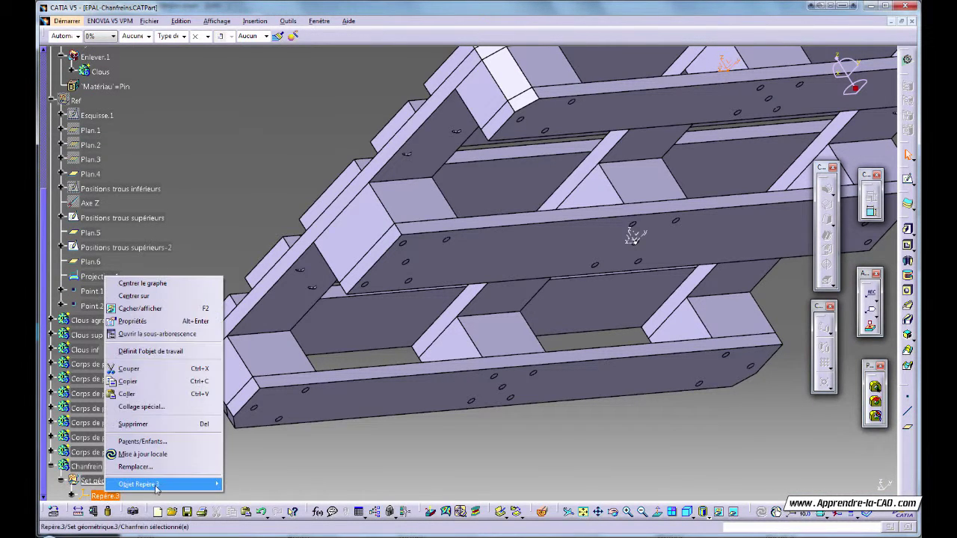
mouse_move(150, 483)
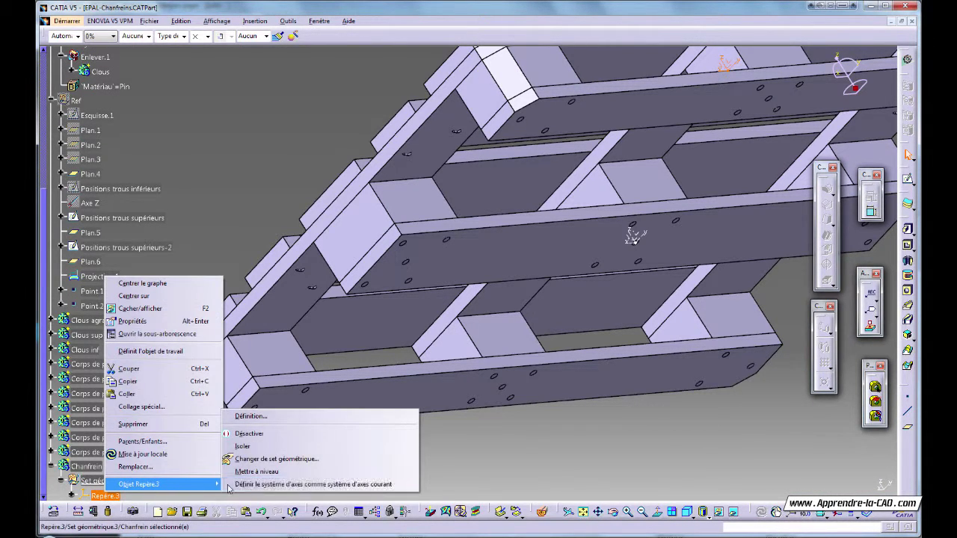
click(291, 484)
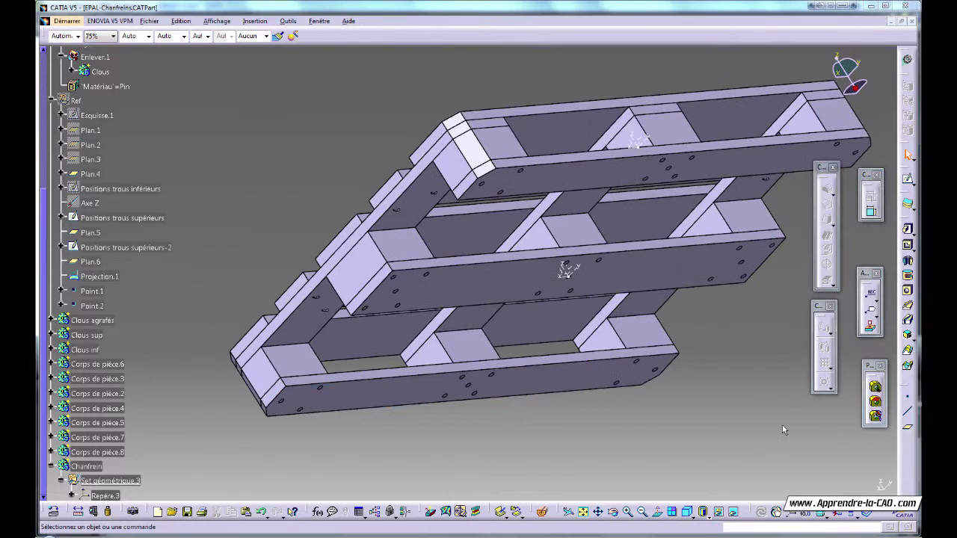
- Switch to the Generative Shape Design workbench and create a plane at -45 degrees to Repère.3's ZX plane around its X axis
click(907, 59)
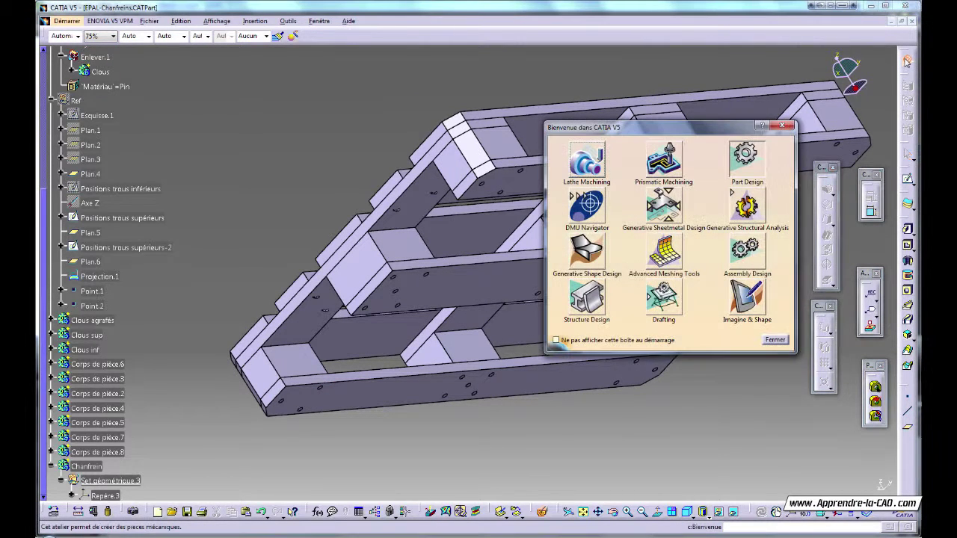
click(586, 253)
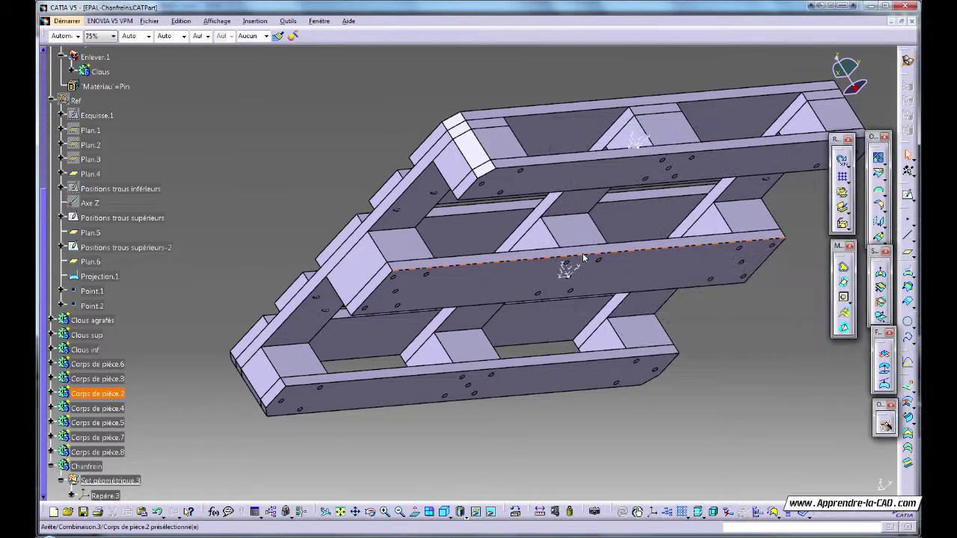
click(908, 256)
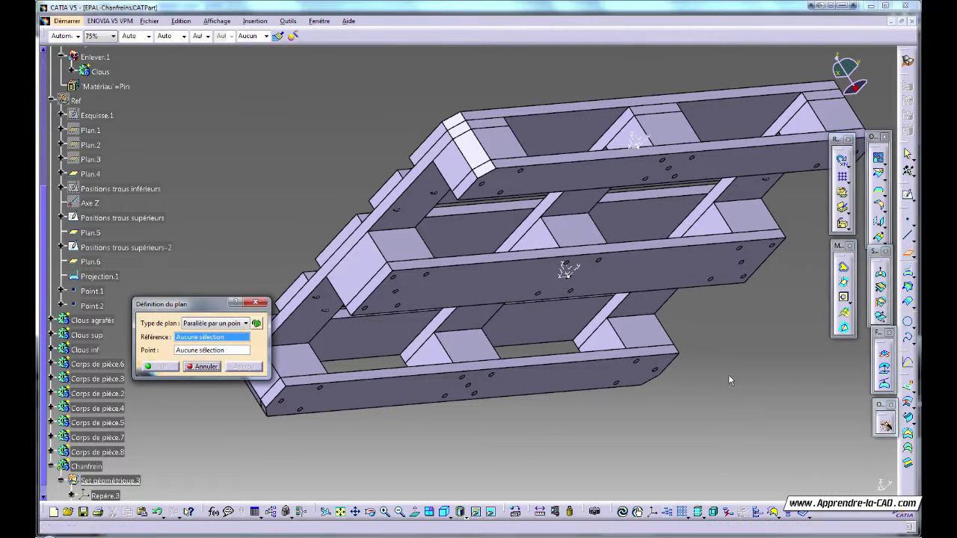
click(240, 326)
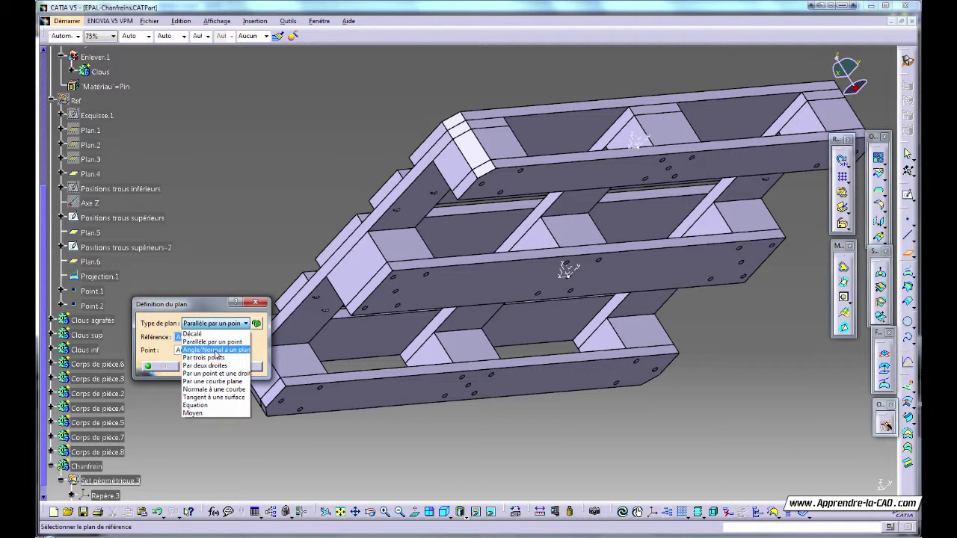
click(216, 350)
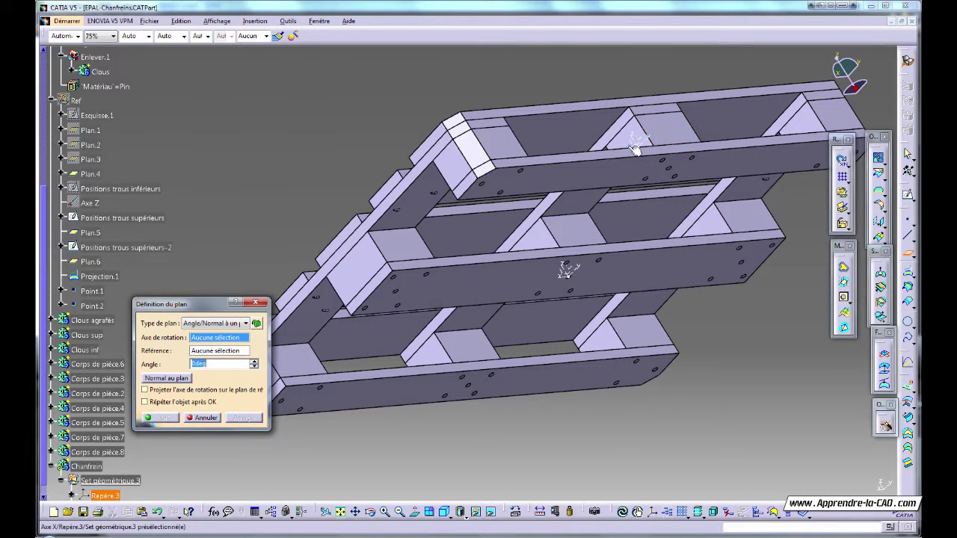
click(635, 150)
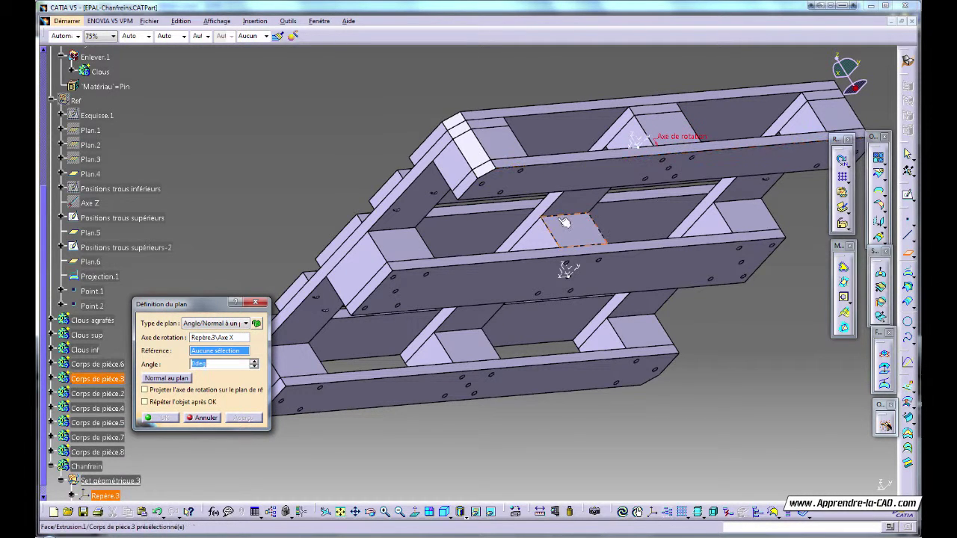
click(634, 142)
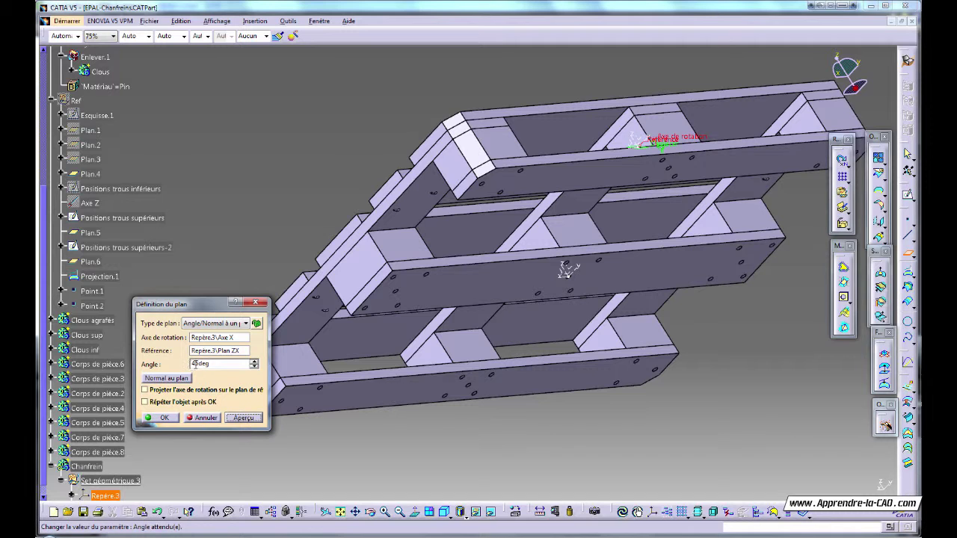
text(-)
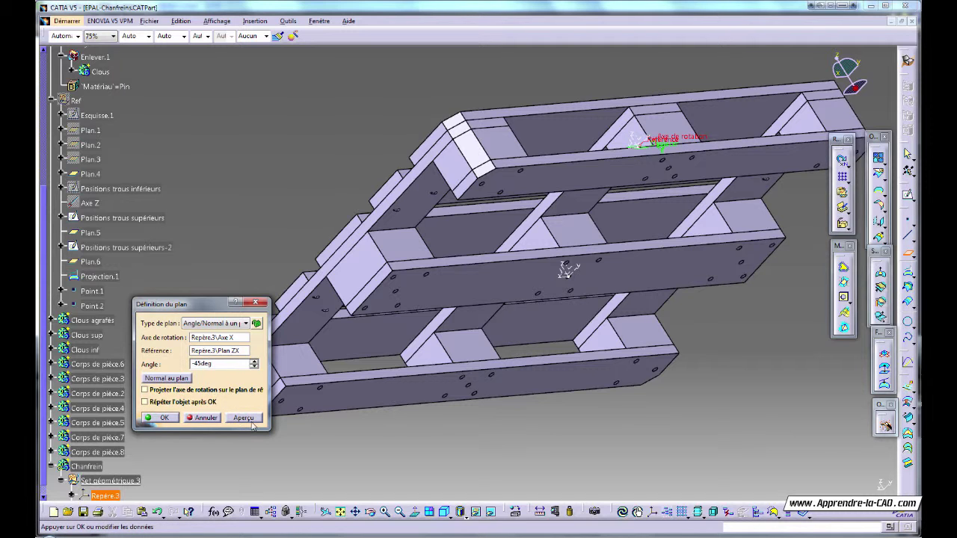
click(160, 417)
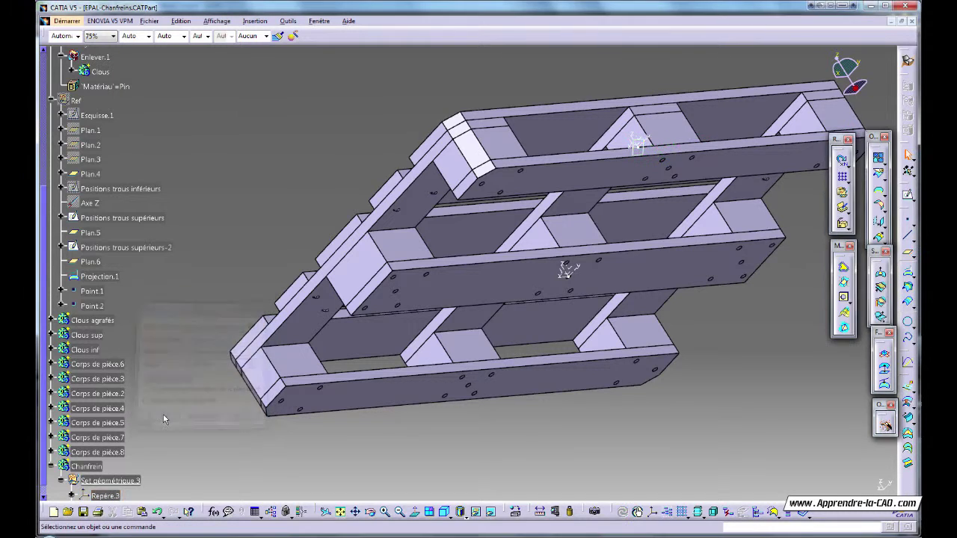
- Define the Chanfrein body as the work object
middle_drag(565, 209, 652, 319)
right_click(93, 468)
click(136, 328)
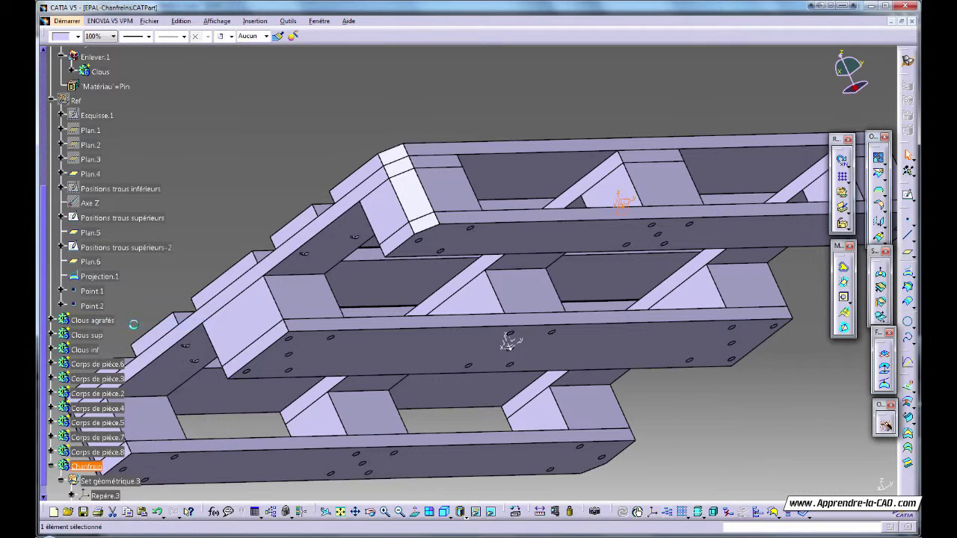
middle_drag(417, 385, 478, 397)
click(701, 412)
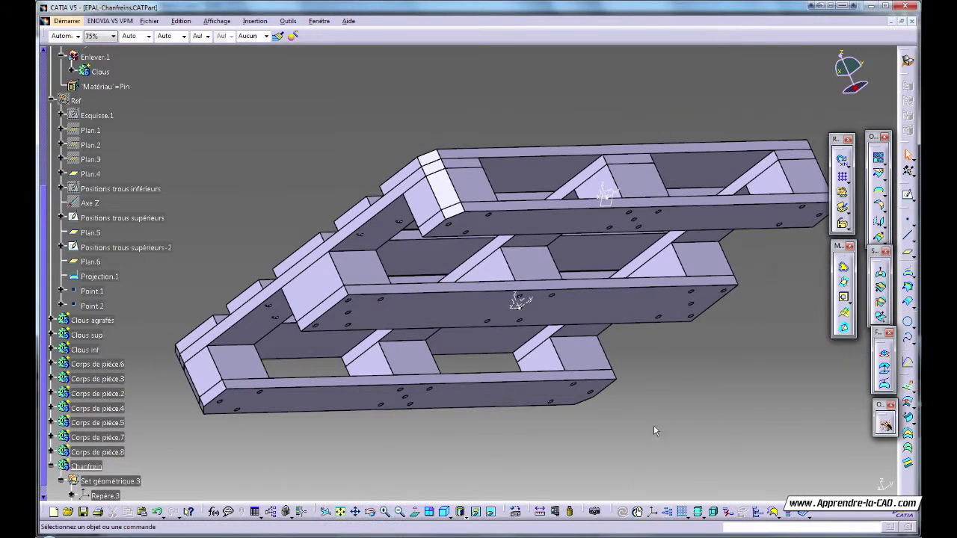
- Open a sketch on the inclined plane Plan.7 and project Repère.3's origin into it as a construction point
drag(43, 462, 43, 475)
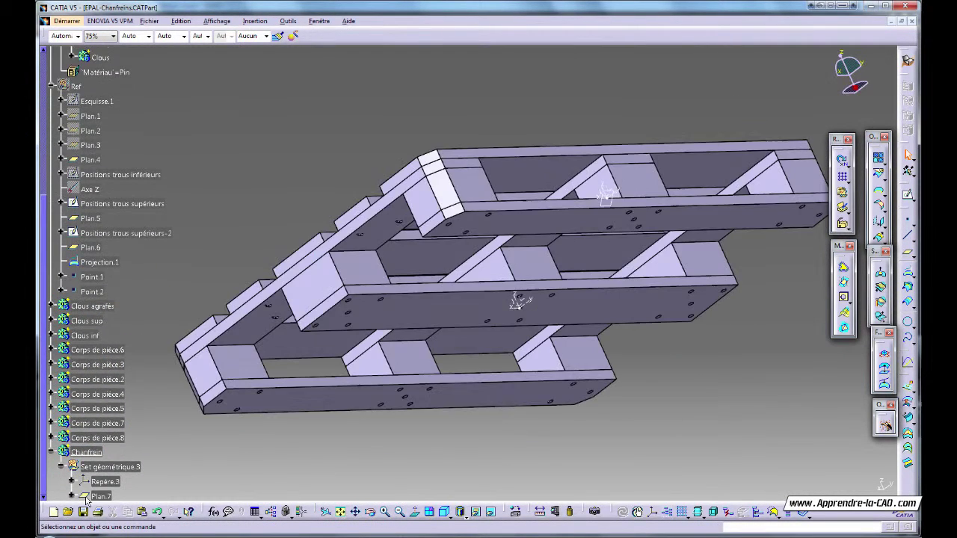
click(101, 497)
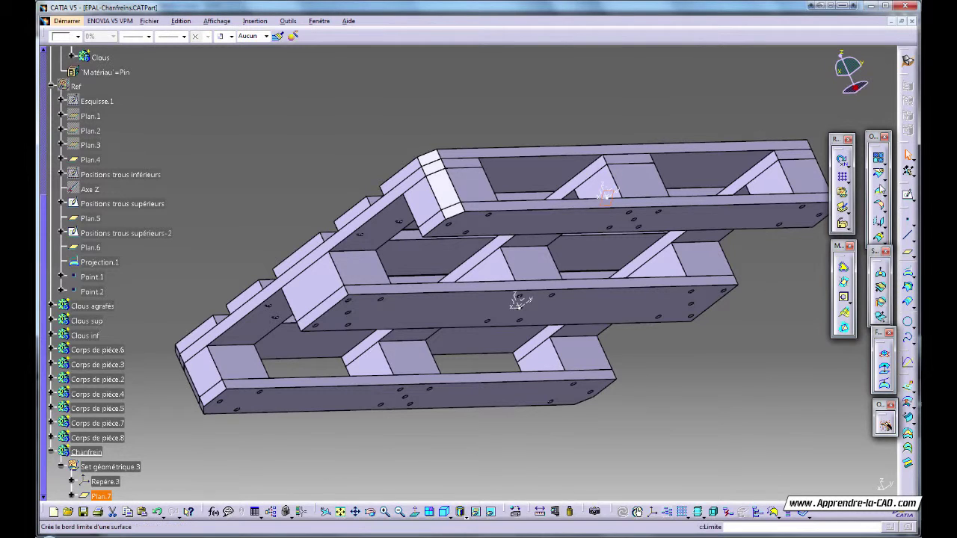
click(908, 155)
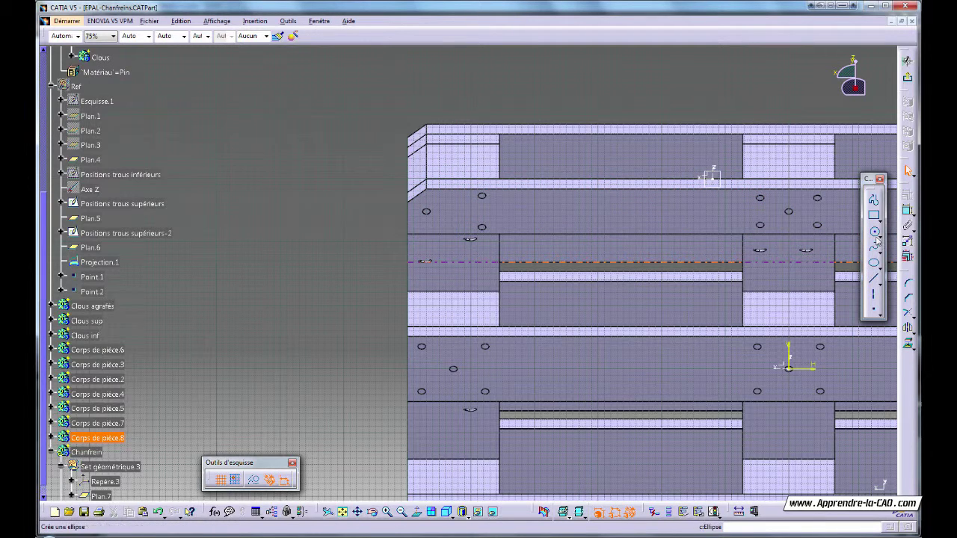
click(874, 279)
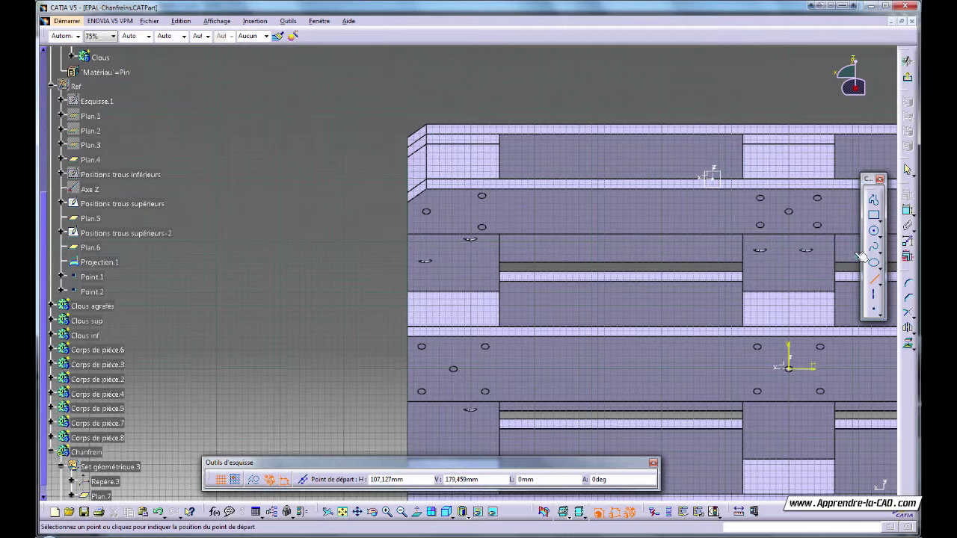
click(909, 344)
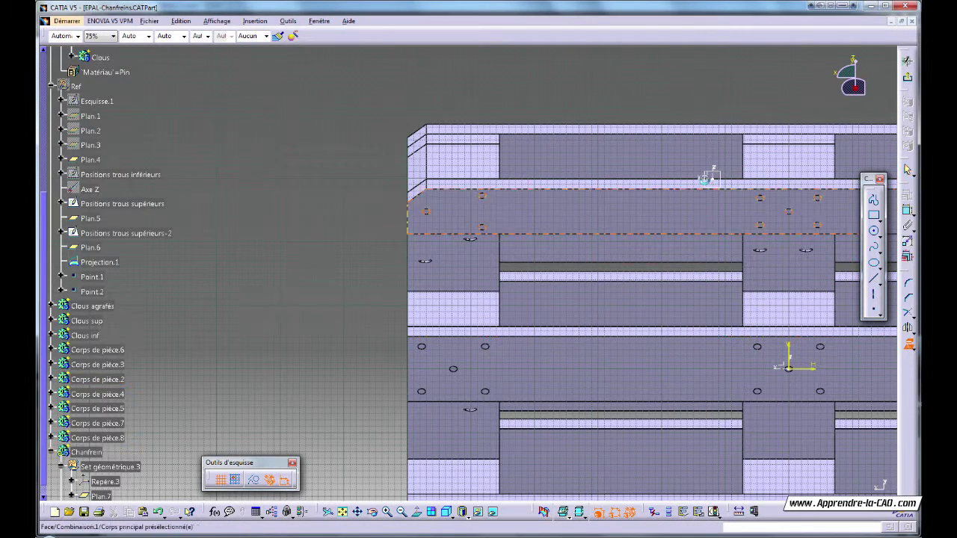
click(733, 246)
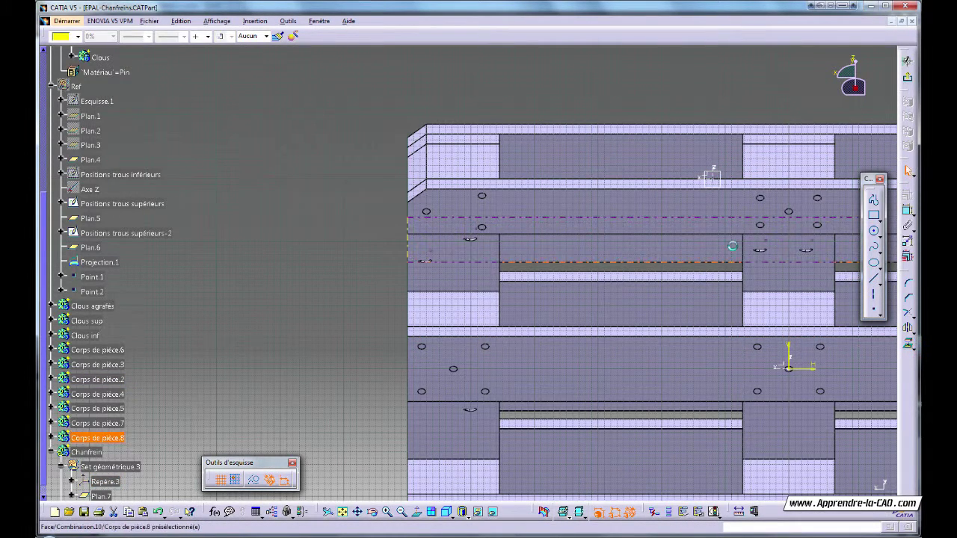
click(250, 483)
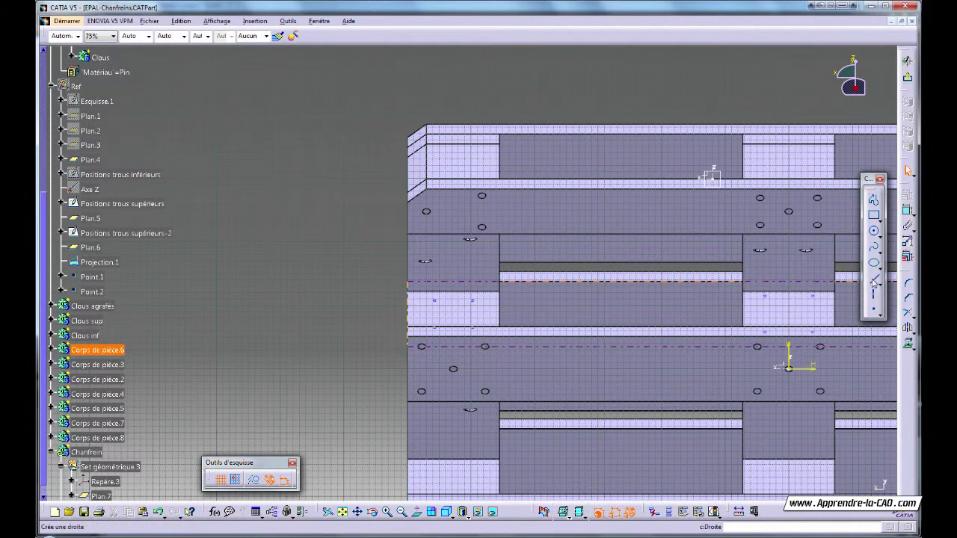
- Sketch a horizontal line from the projected origin toward the pallet's chamfered corner, along the upper edge of the bottom board
click(873, 278)
click(715, 179)
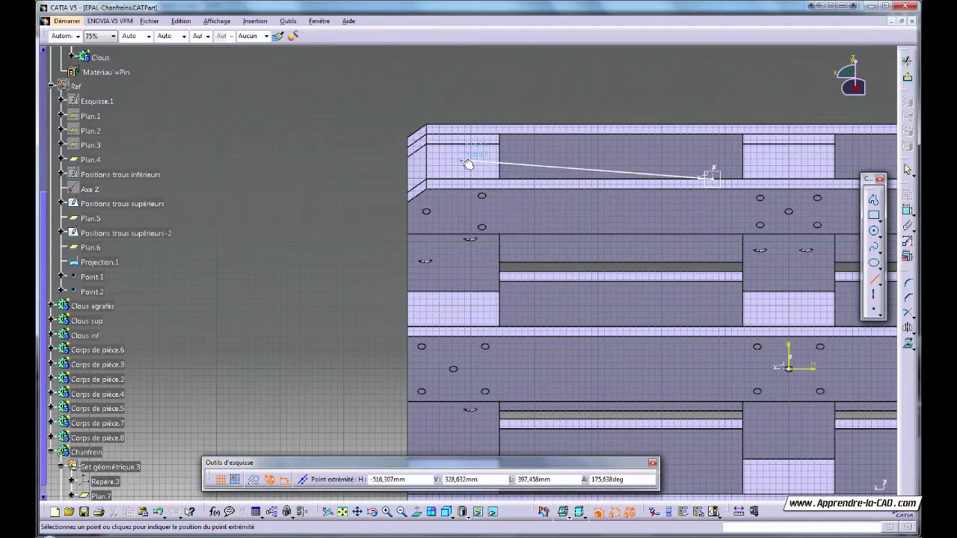
click(532, 180)
click(562, 83)
middle_drag(582, 130, 623, 175)
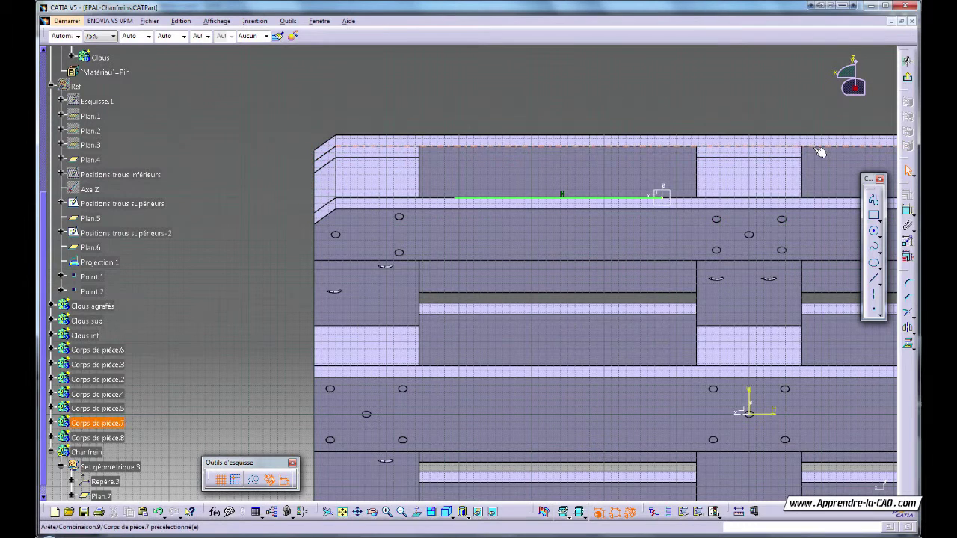
- Sketch a vertical line upward from the horizontal line's midpoint and convert it to construction geometry
click(873, 278)
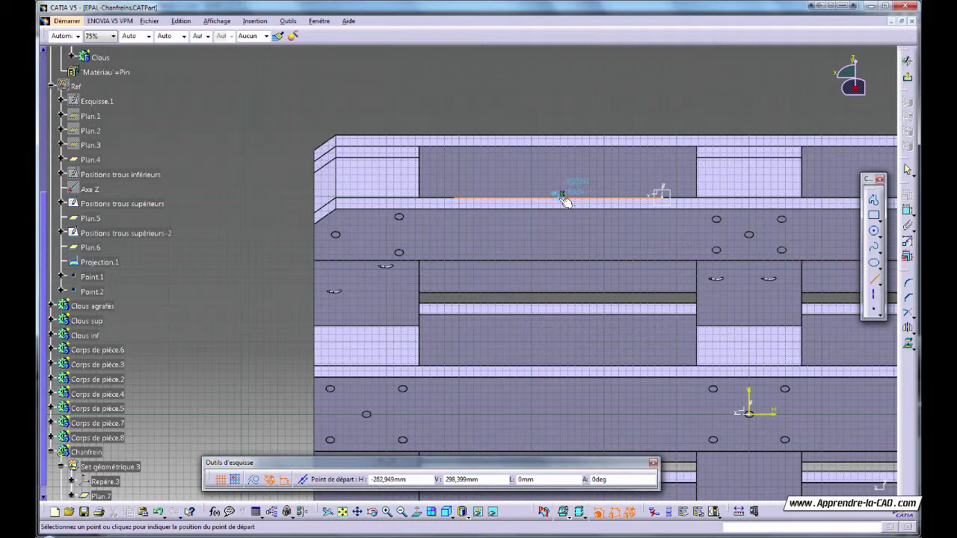
click(563, 195)
click(559, 114)
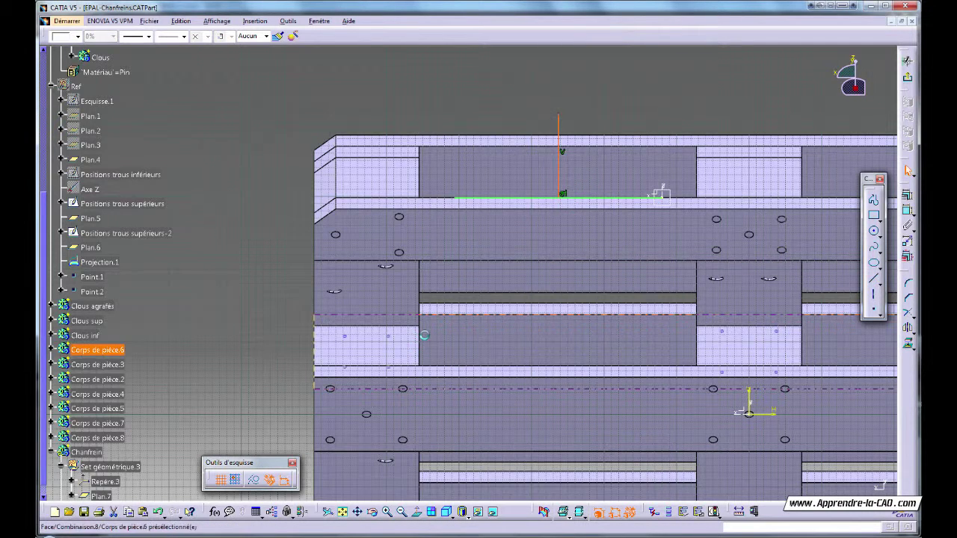
click(554, 110)
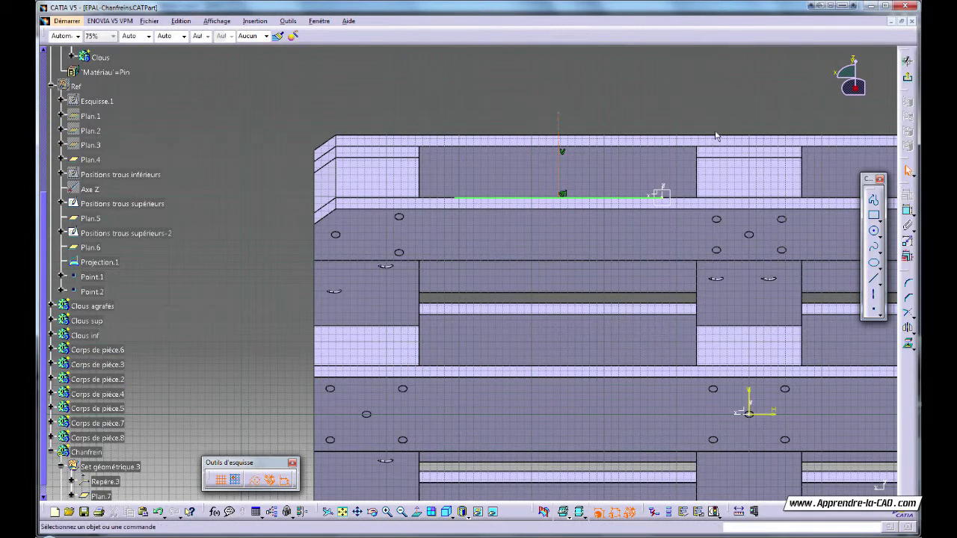
- Sketch a circle of about 90 mm radius, centred directly above the projected origin and passing through it
click(874, 231)
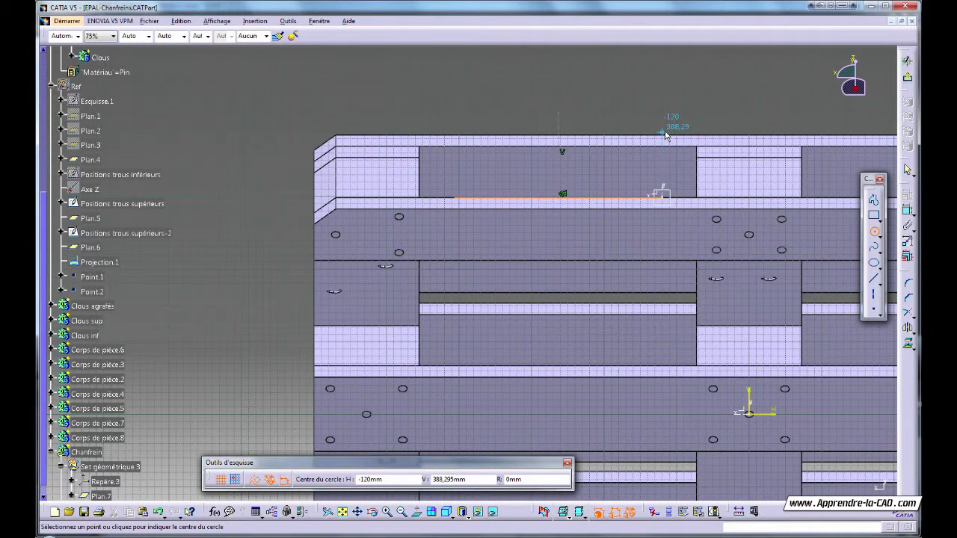
click(665, 134)
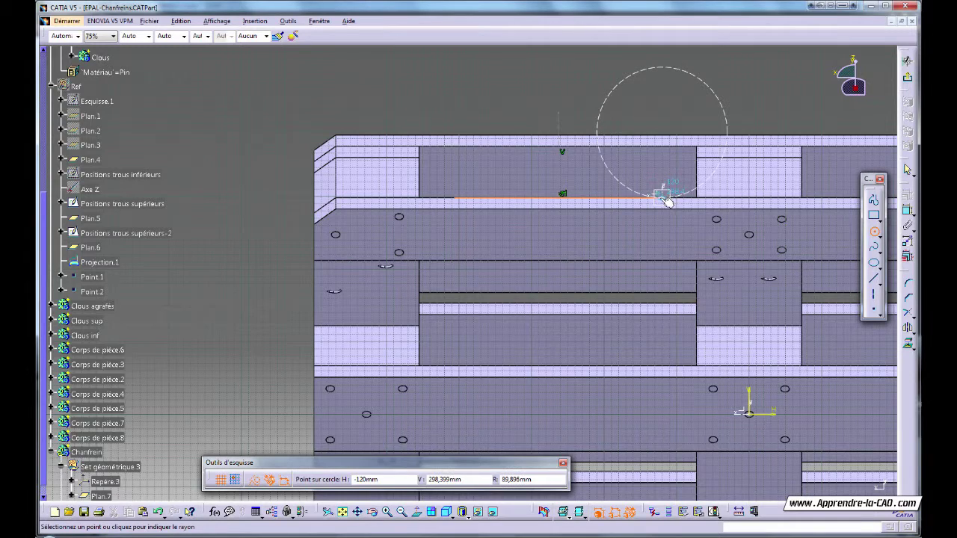
click(665, 200)
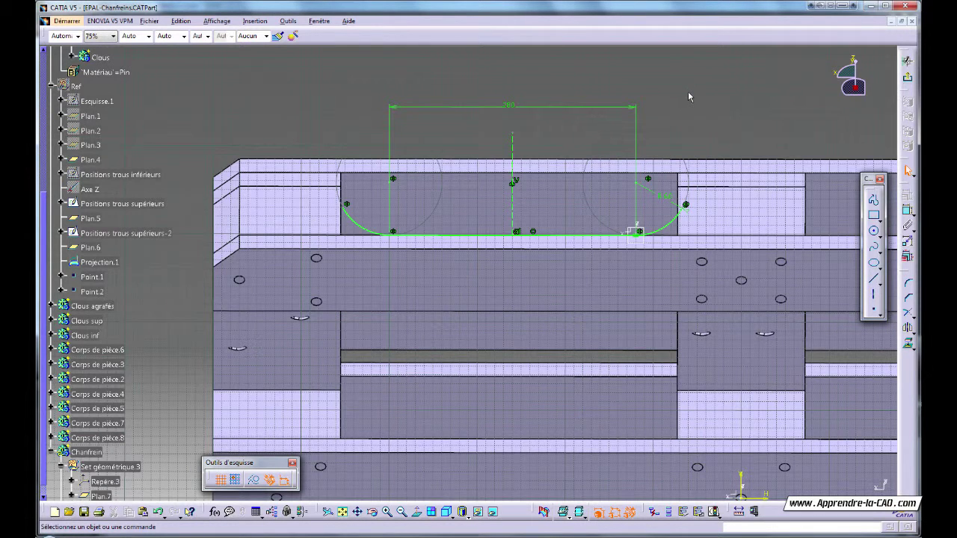
- Set the distance between the two arc centres to 290 mm and exit the sketch
double_click(512, 108)
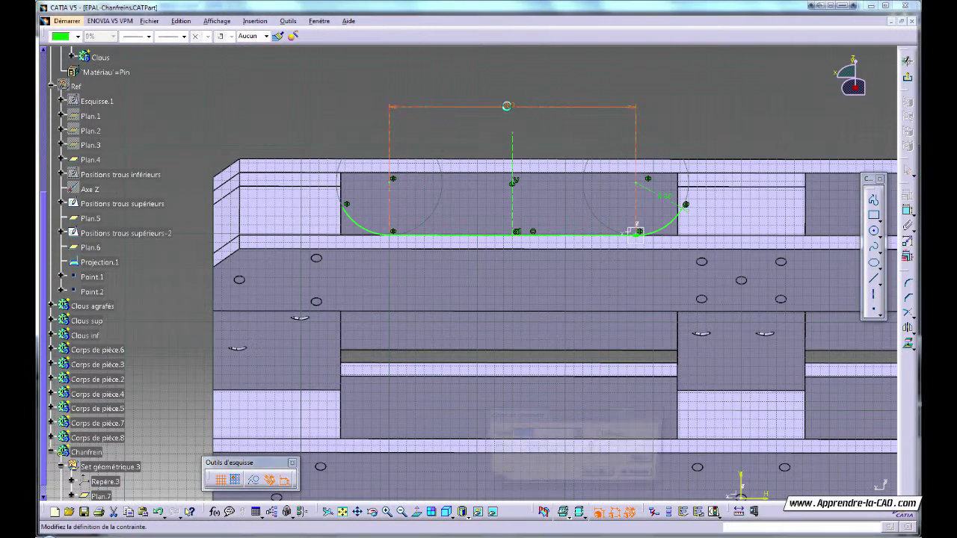
text(290)
key(Return)
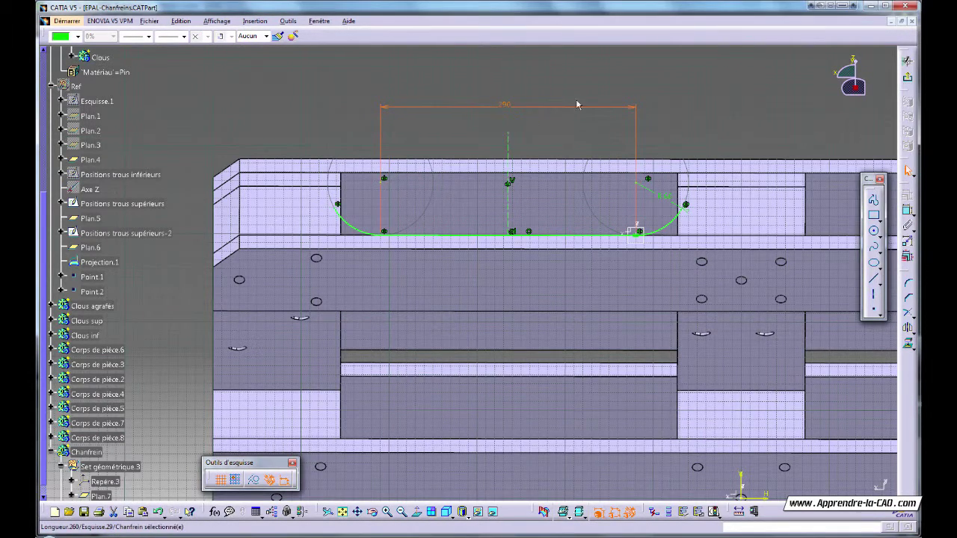
click(729, 101)
click(908, 80)
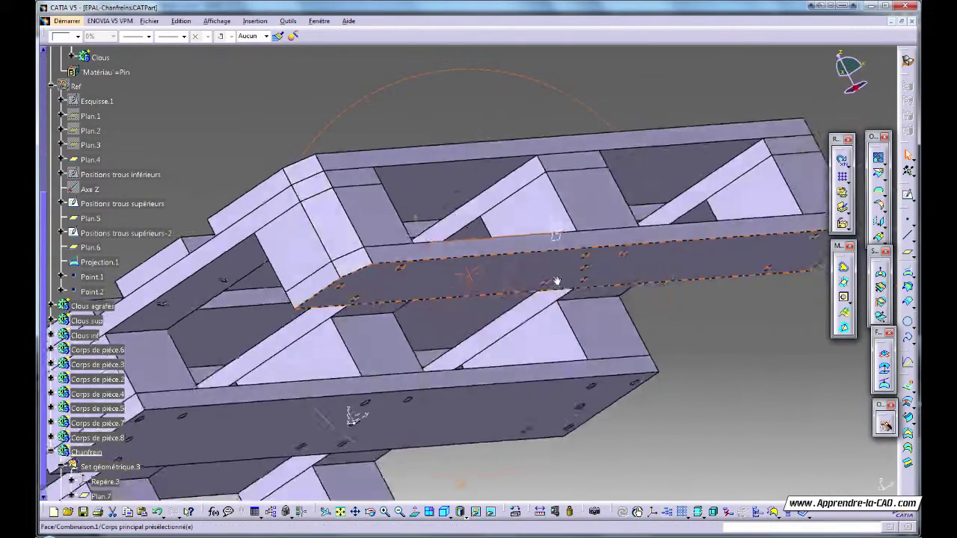
- Define Set géométrique.3 as the work object
middle_drag(557, 281, 506, 291)
click(517, 107)
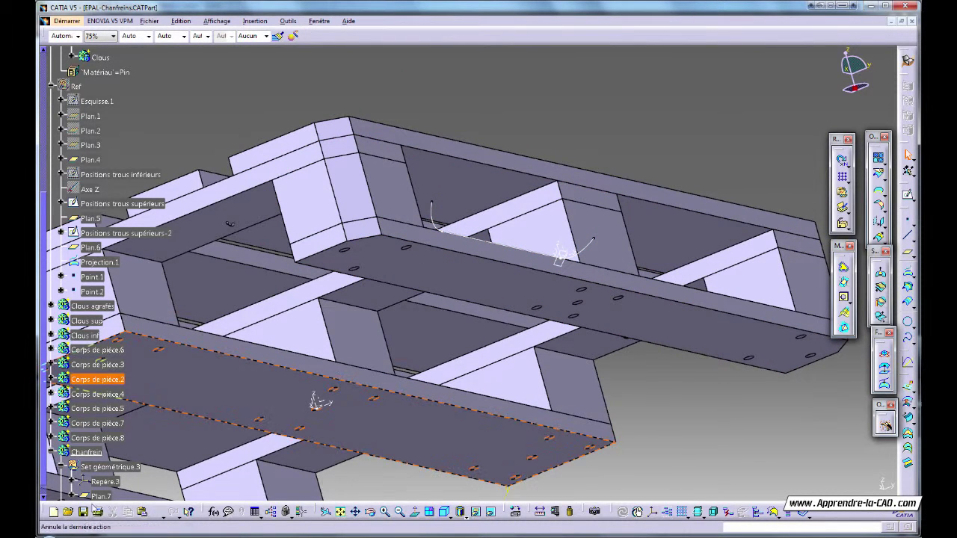
right_click(98, 468)
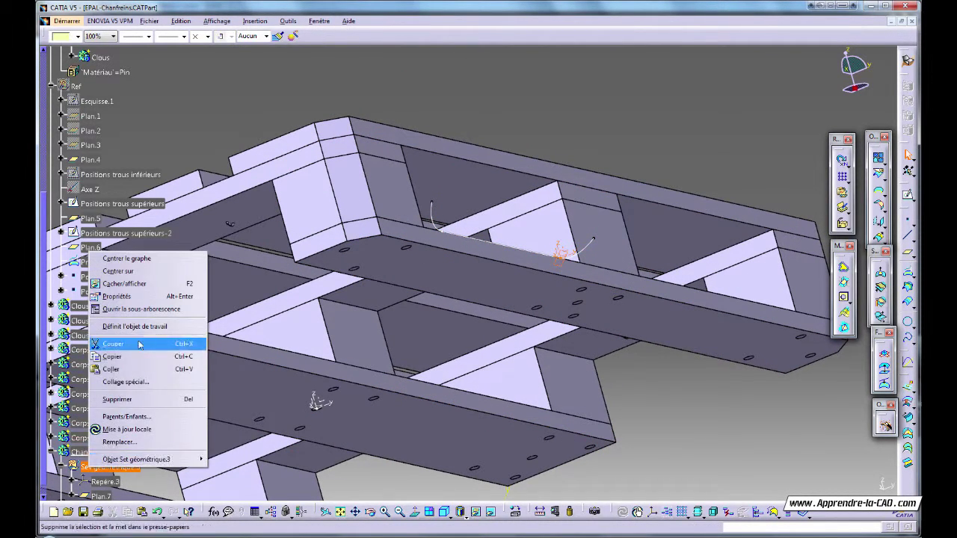
click(134, 326)
click(826, 439)
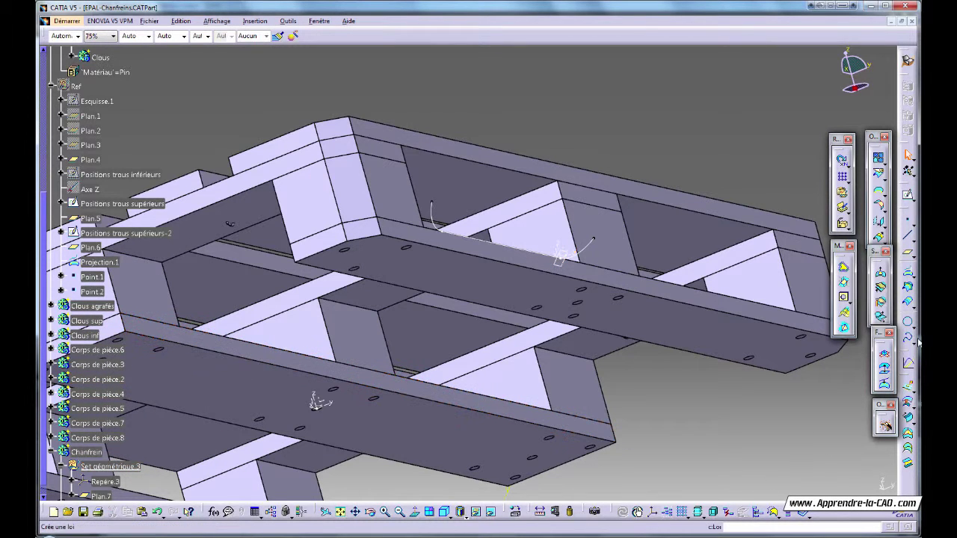
- Create a plane normal to the curve Esquisse.29, passing through the free end of its arc near Repère.3
click(908, 254)
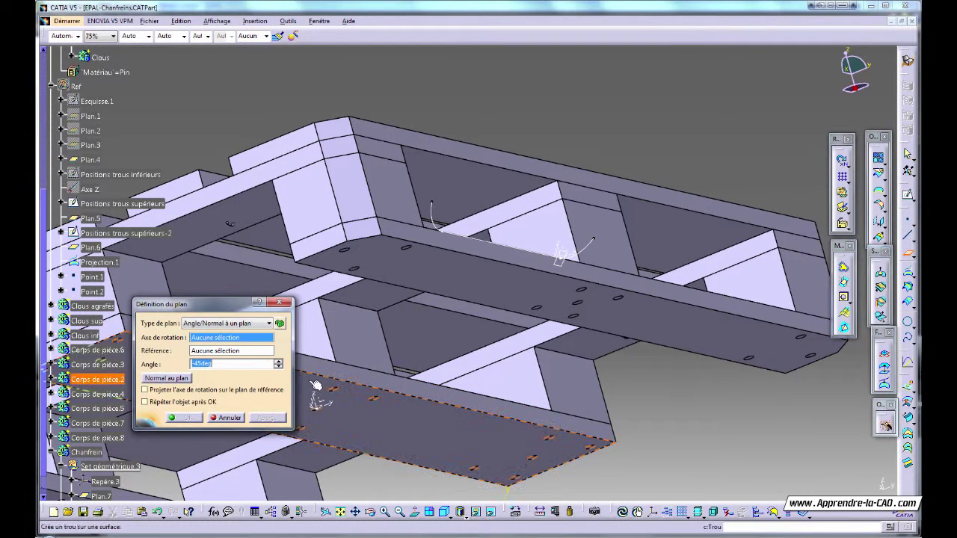
click(227, 327)
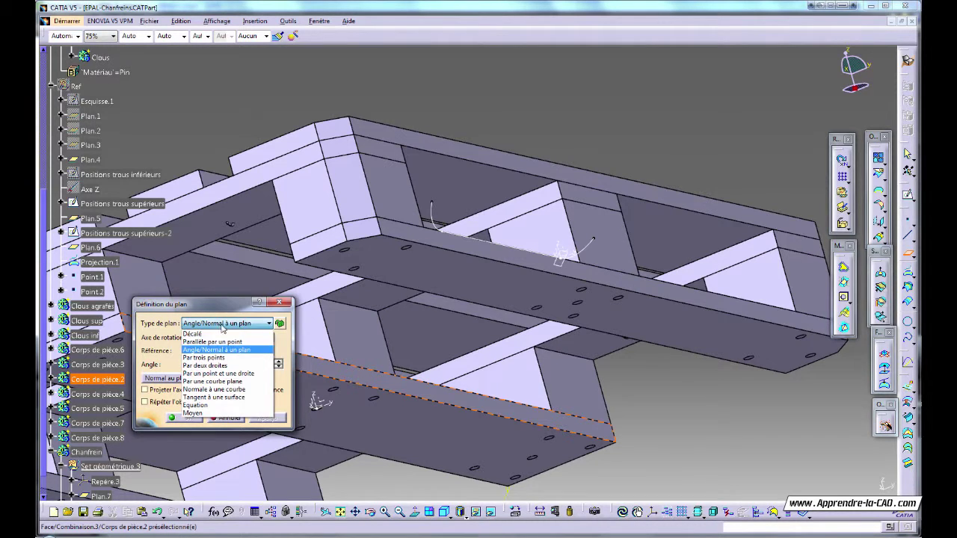
click(215, 390)
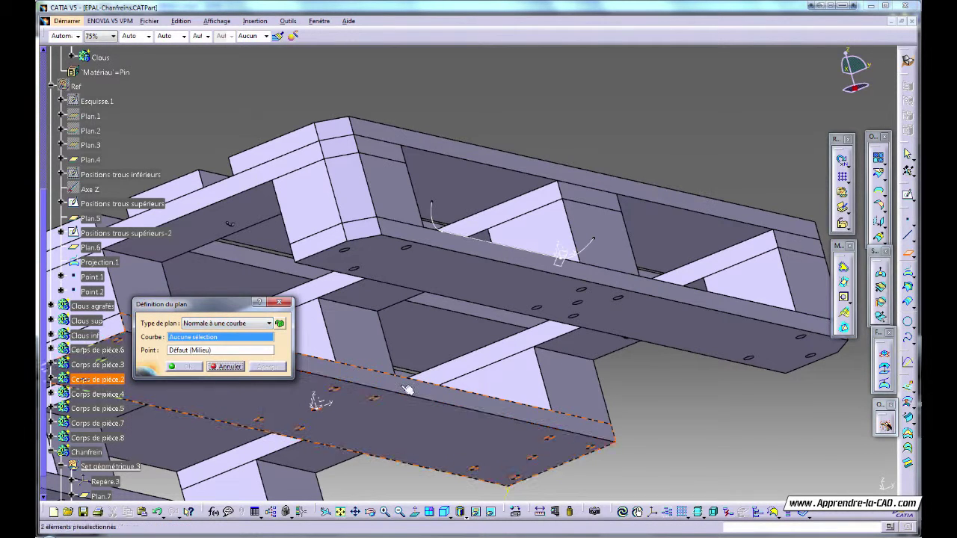
click(590, 255)
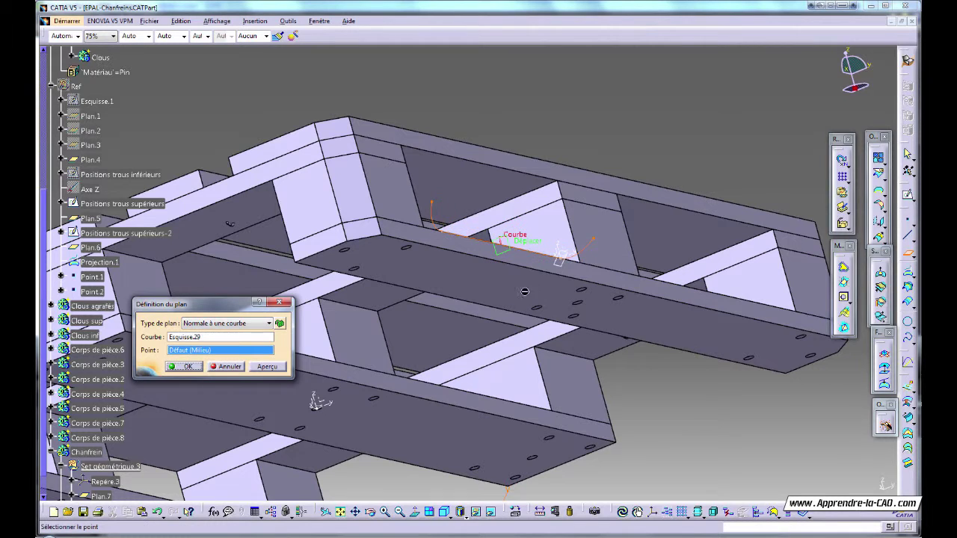
click(601, 242)
click(183, 367)
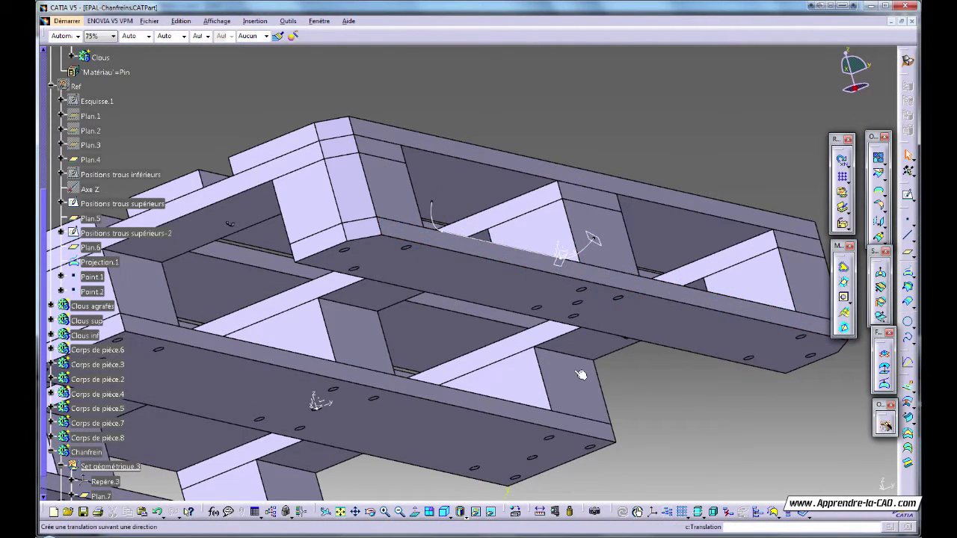
- Define the Chanfrein body as the work object
right_click(84, 453)
click(122, 311)
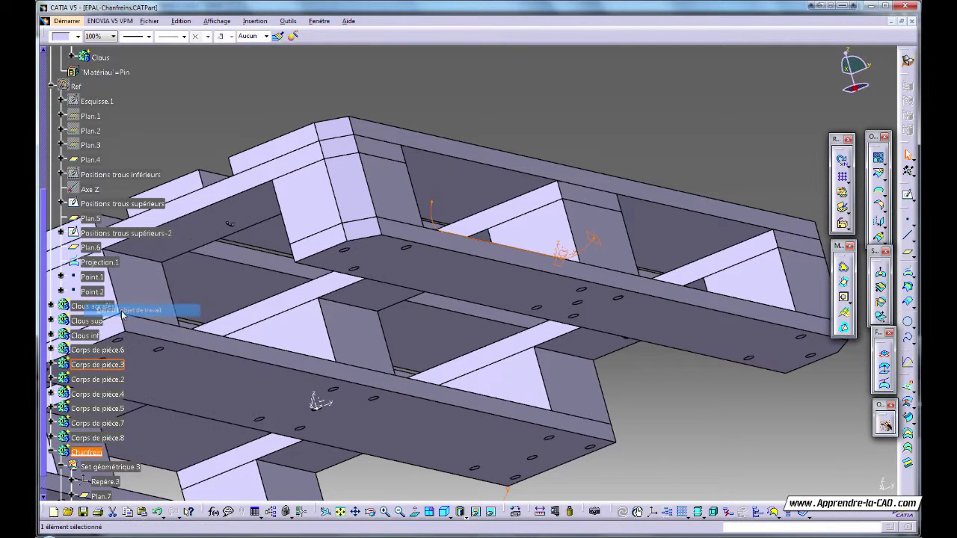
drag(44, 420, 37, 482)
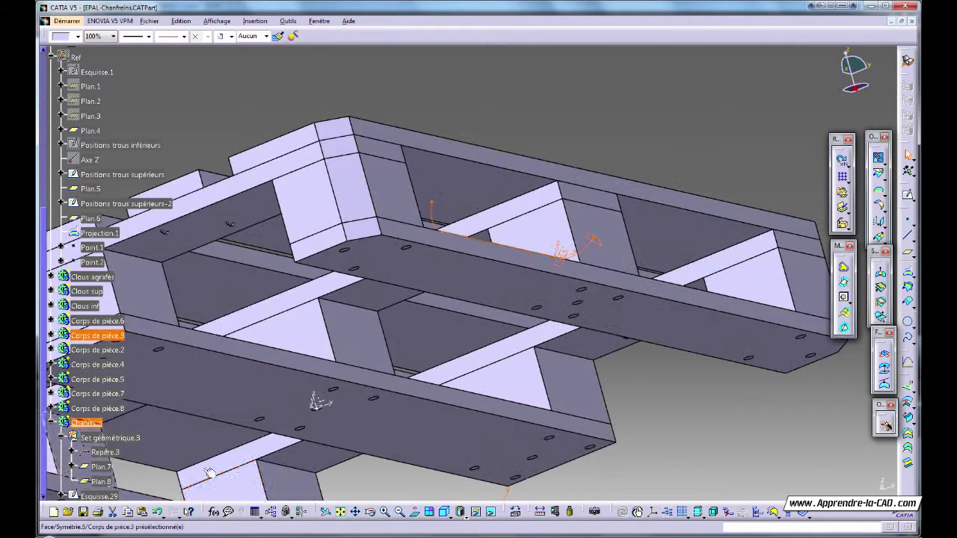
ctrl+middle_drag(675, 405, 668, 444)
middle_drag(693, 429, 768, 416)
click(797, 410)
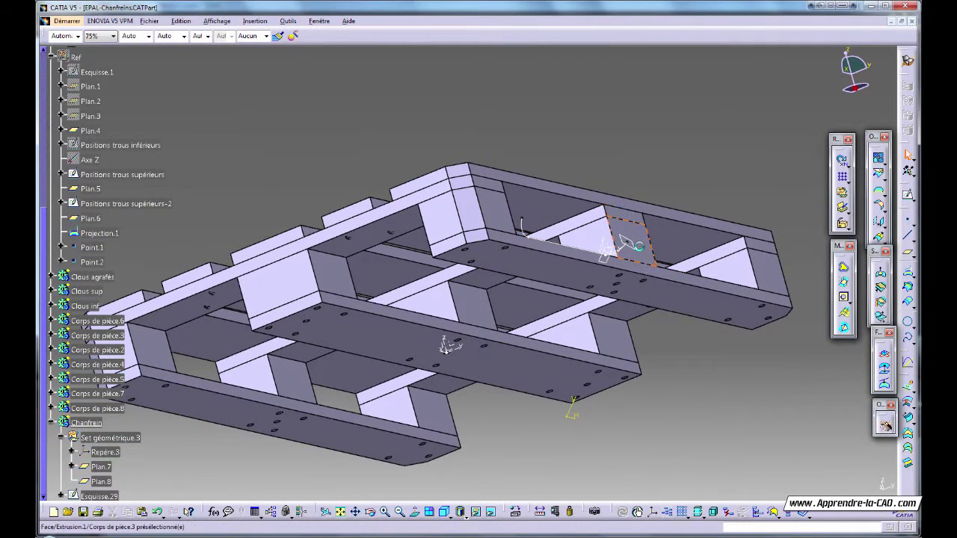
- Open a sketch on the plane normal to Esquisse.29 and project that curve's straight segment into it as construction geometry
click(638, 246)
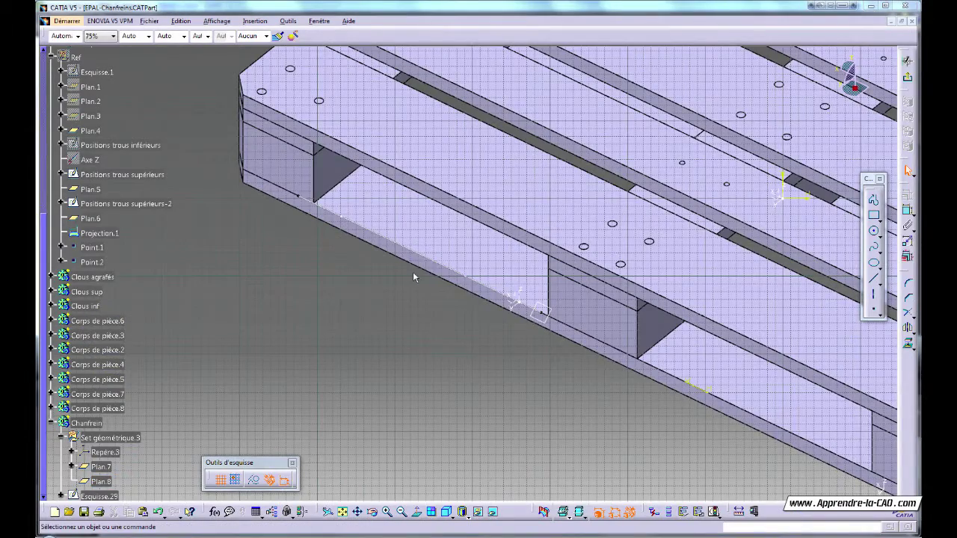
mouse_move(427, 364)
middle_down()
mouse_move(342, 346)
mouse_move(463, 249)
mouse_move(500, 241)
mouse_move(498, 318)
mouse_move(314, 294)
middle_up()
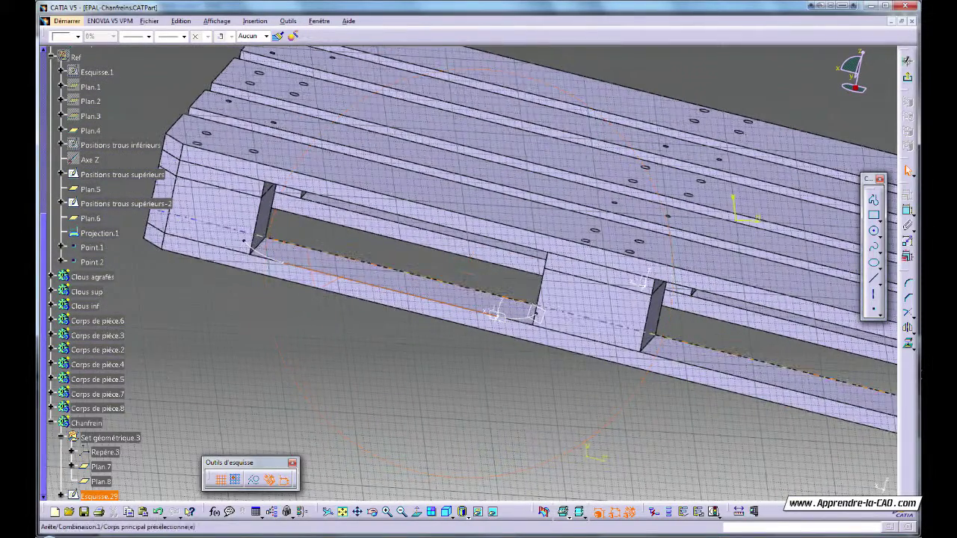
click(909, 347)
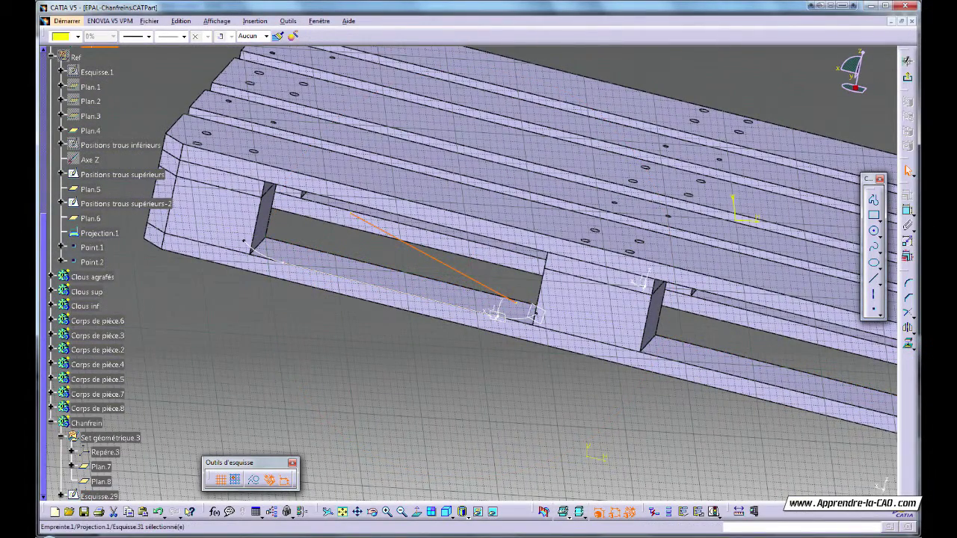
click(254, 481)
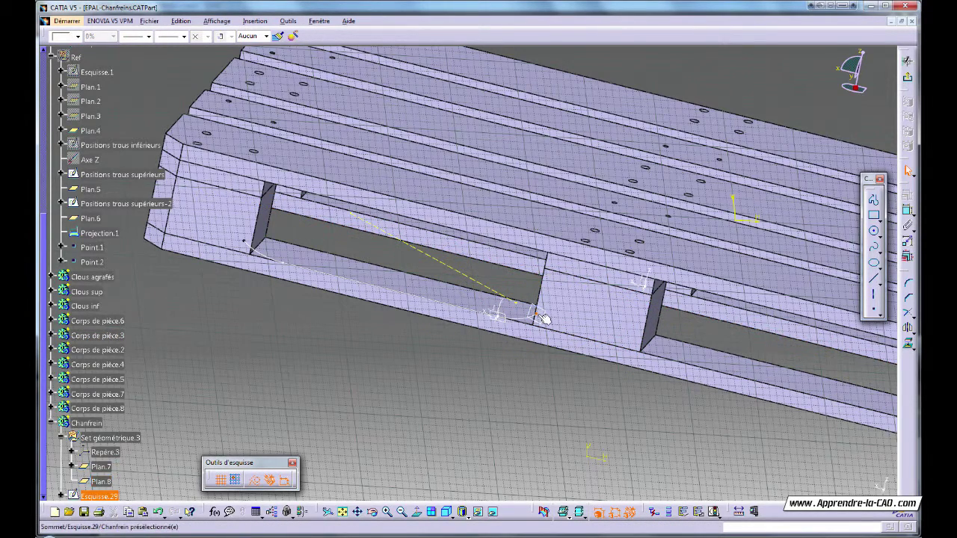
- Project the end vertex of Esquisse.29's arc into the current sketch
click(908, 346)
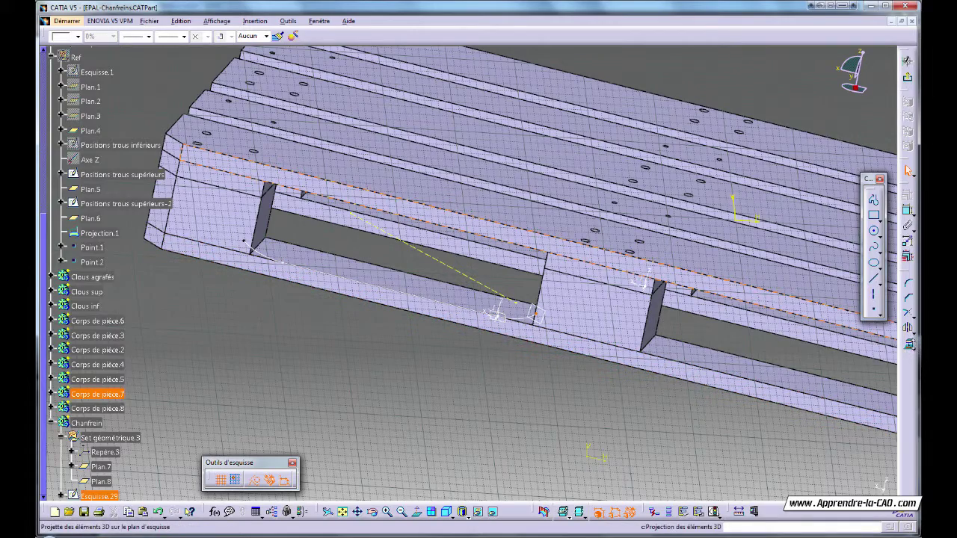
click(613, 414)
middle_drag(613, 414, 557, 387)
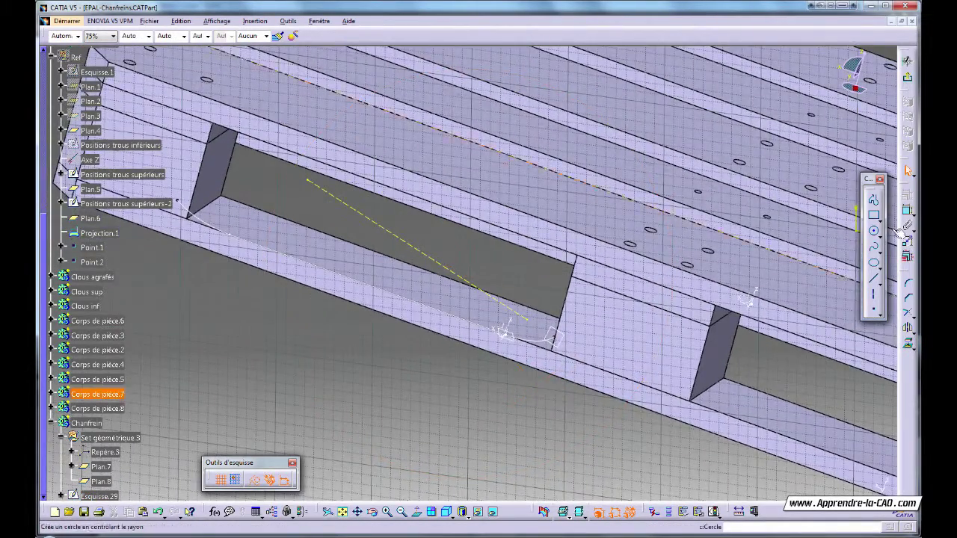
- Draw a three-sided open contour with its ends on either side of the projected line, then mirror it about that line to close a rectangle
click(874, 201)
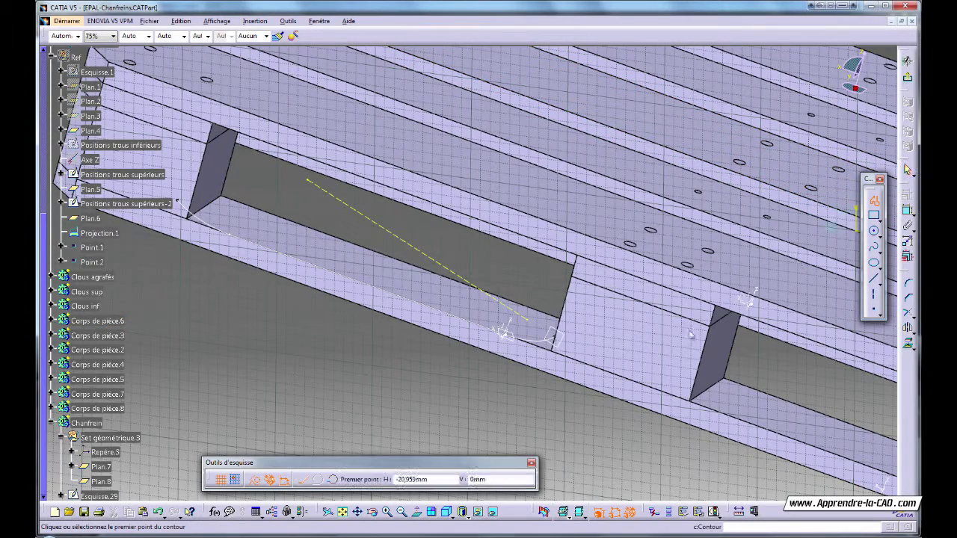
click(571, 343)
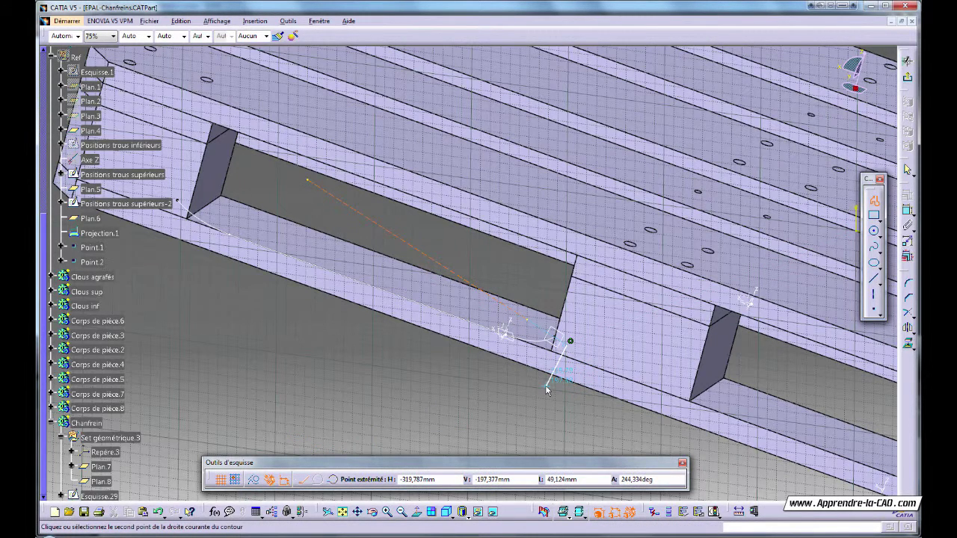
click(501, 356)
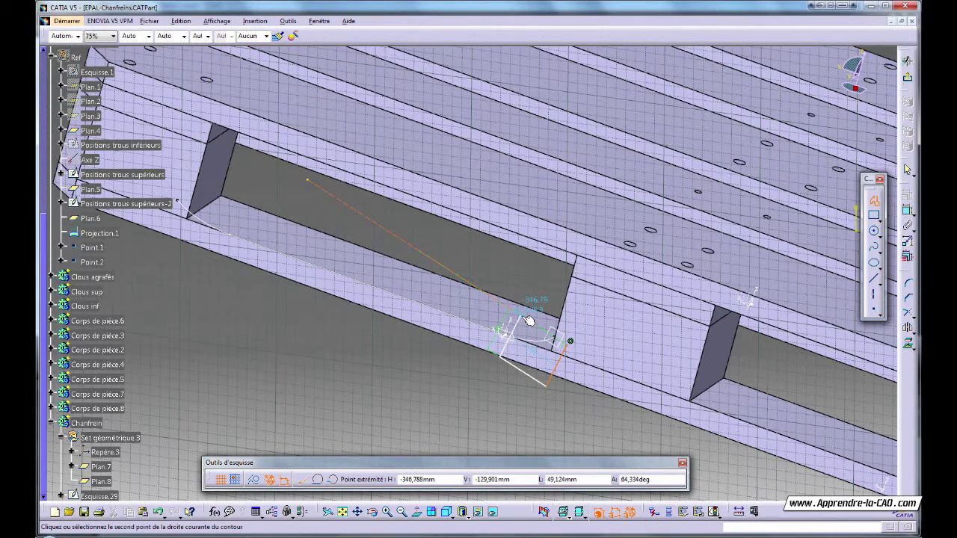
double_click(526, 313)
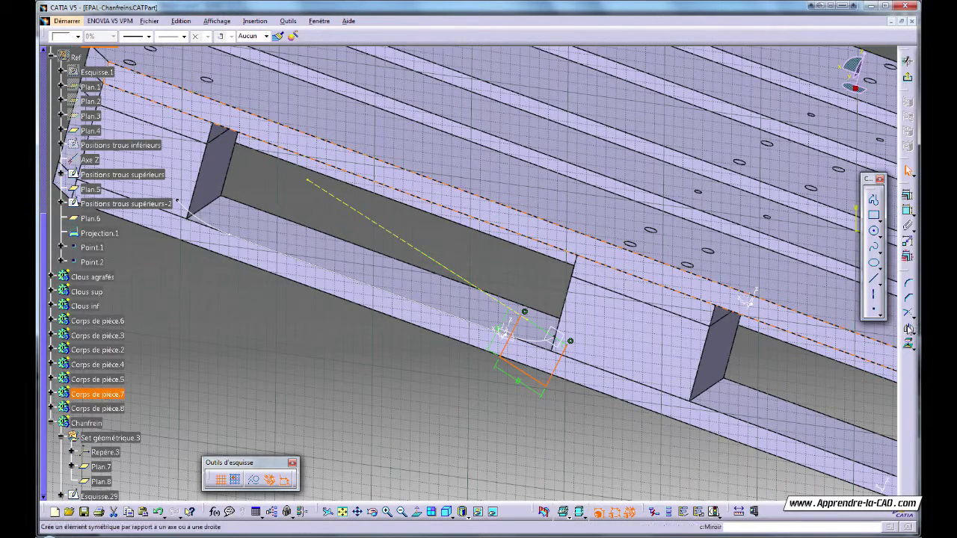
click(485, 292)
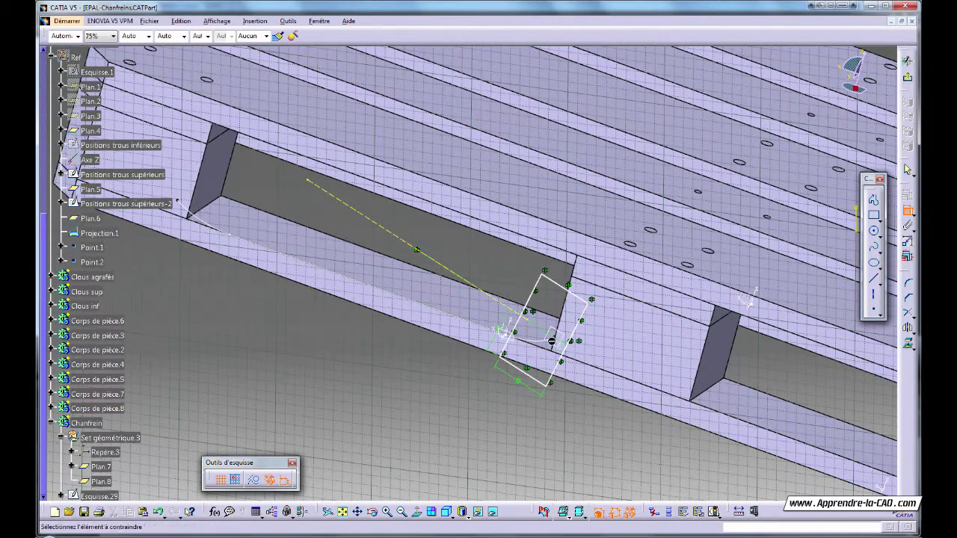
- Dimension the rectangle's long side from the projected arc vertex and set the distance to 8 mm
click(559, 371)
middle_drag(546, 424, 378, 215)
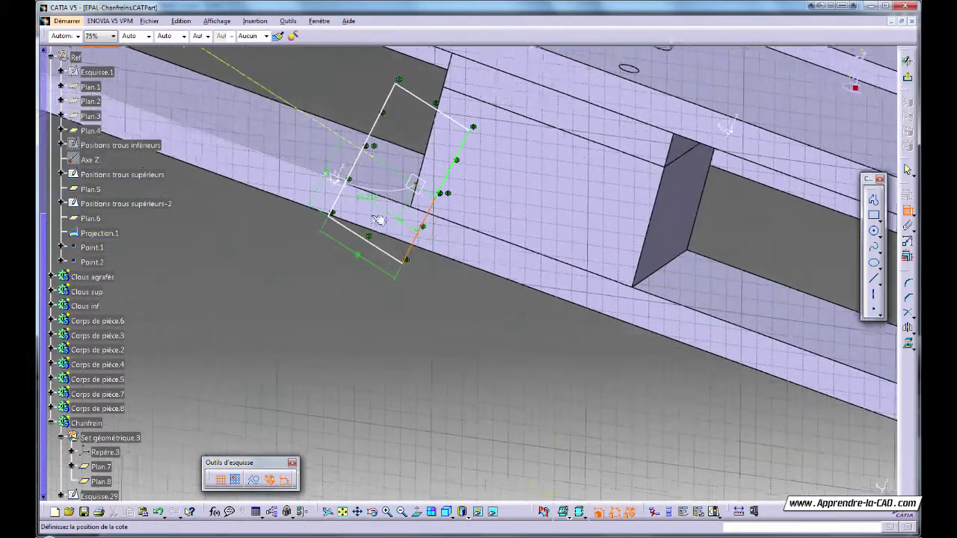
double_click(433, 271)
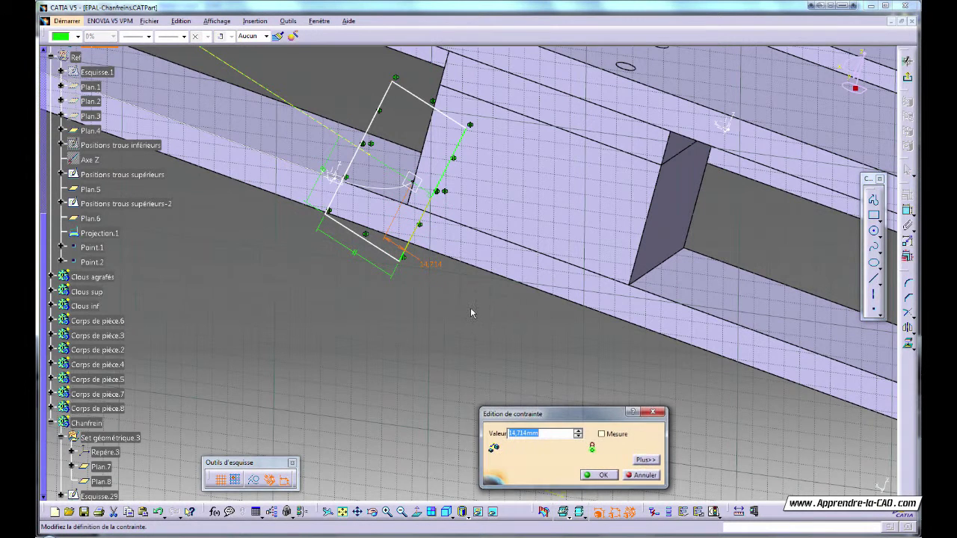
text(8)
key(Return)
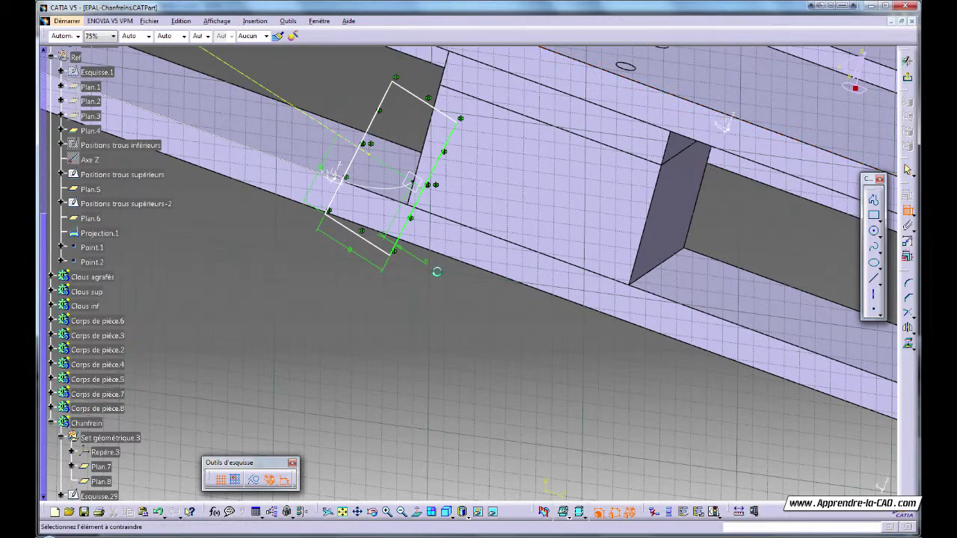
- Dimension the distance between the projected construction line and the rectangle's lower short side, and set it to 30 mm
click(334, 131)
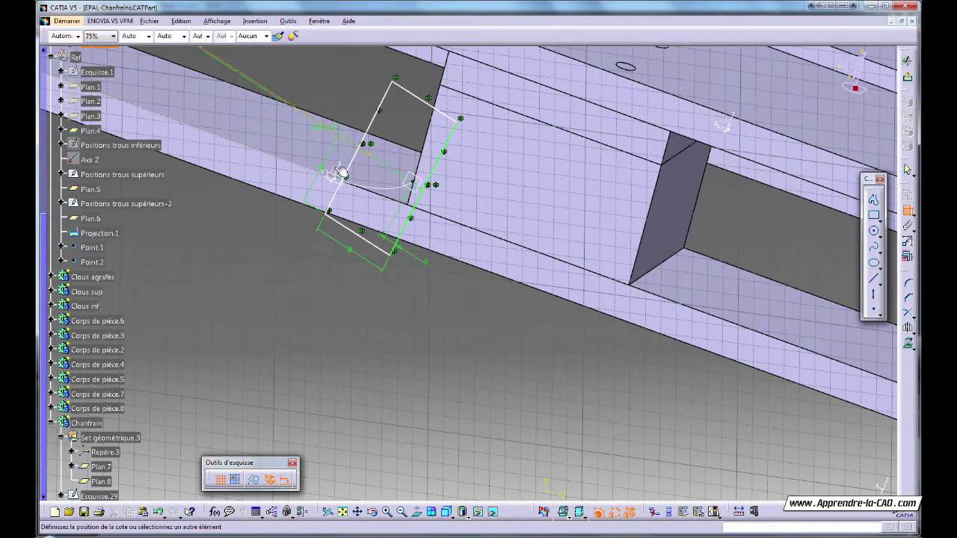
click(361, 235)
click(428, 314)
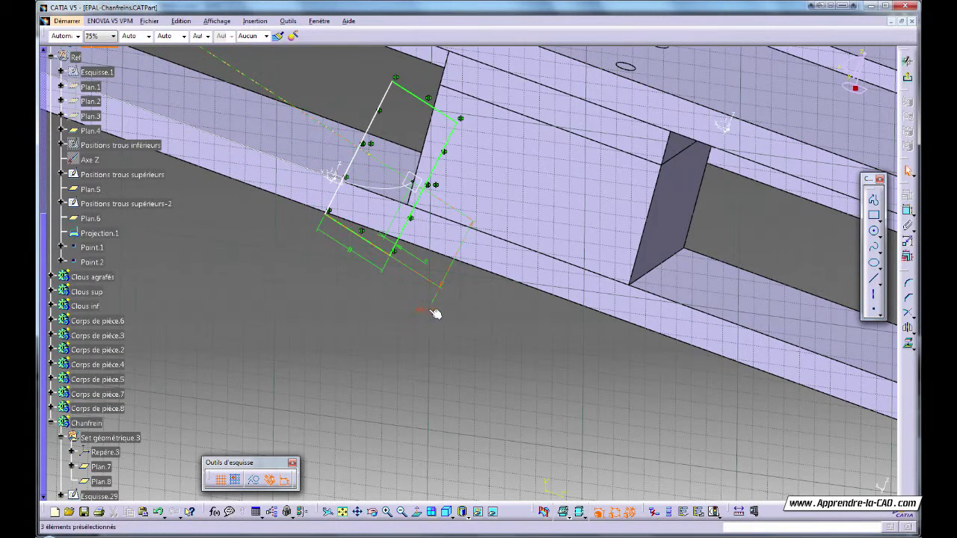
double_click(428, 311)
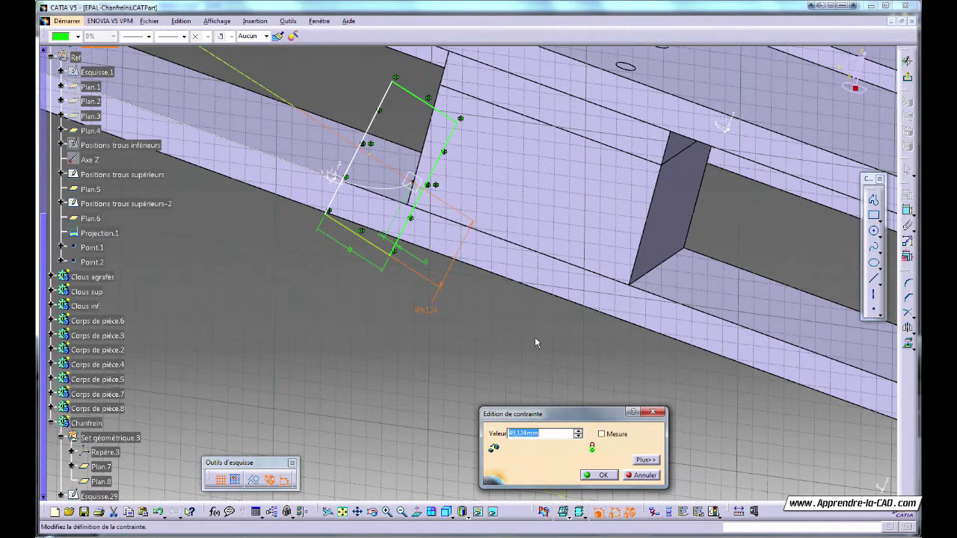
text(30)
key(Return)
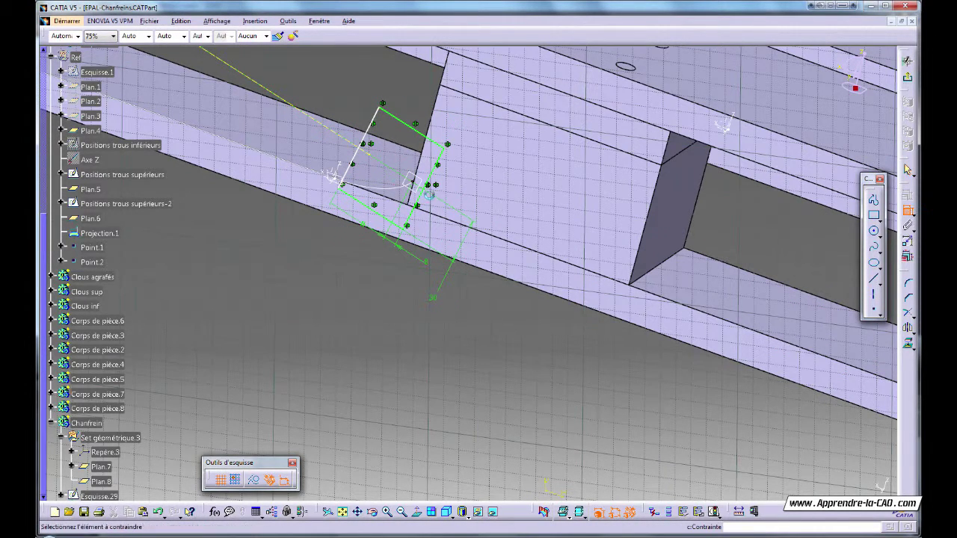
- Dimension the length of the rectangle's lower short side and reduce it to make the profile narrower
click(368, 208)
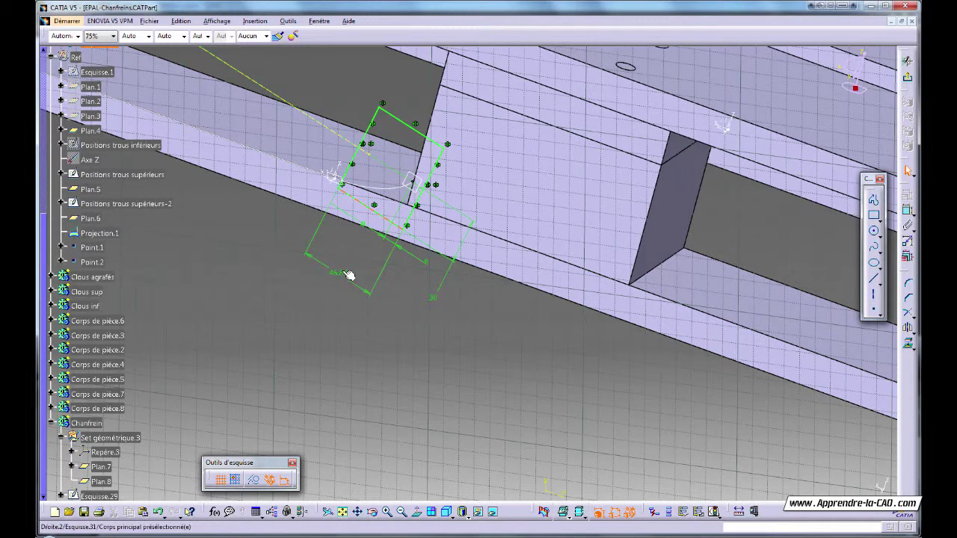
click(344, 276)
double_click(344, 275)
key(Return)
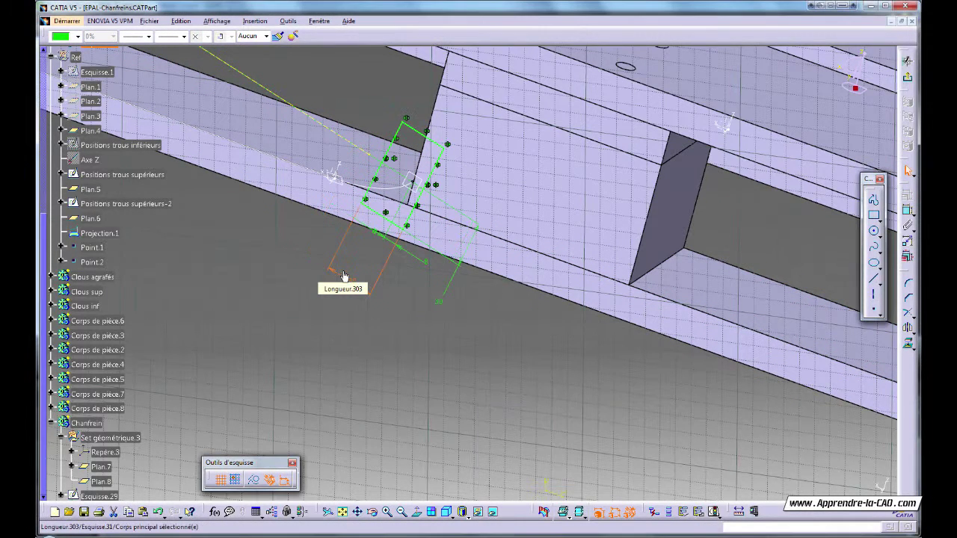
- Leave the sketch and create a rib with the rectangle Esquisse.31 as profile and Esquisse.29 as guide curve, keeping the angle
click(907, 78)
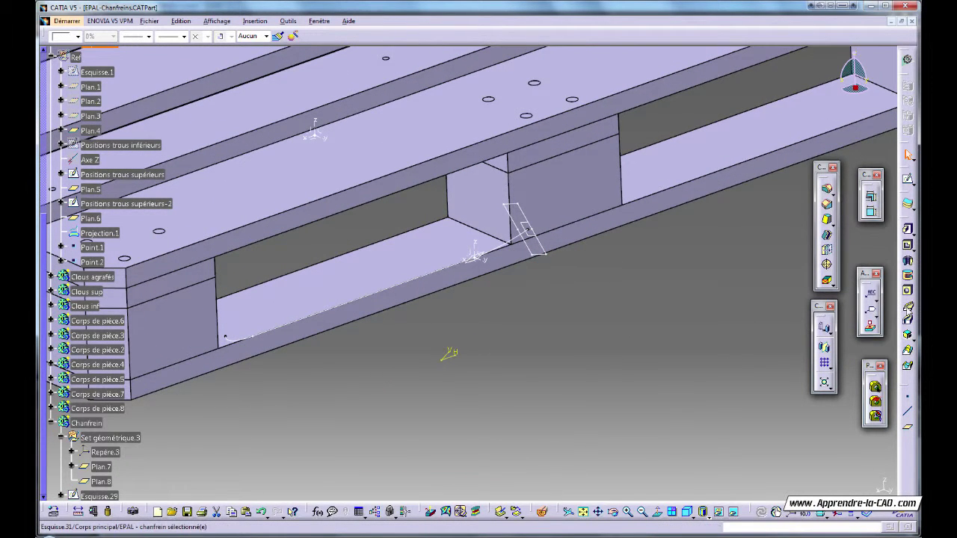
click(908, 309)
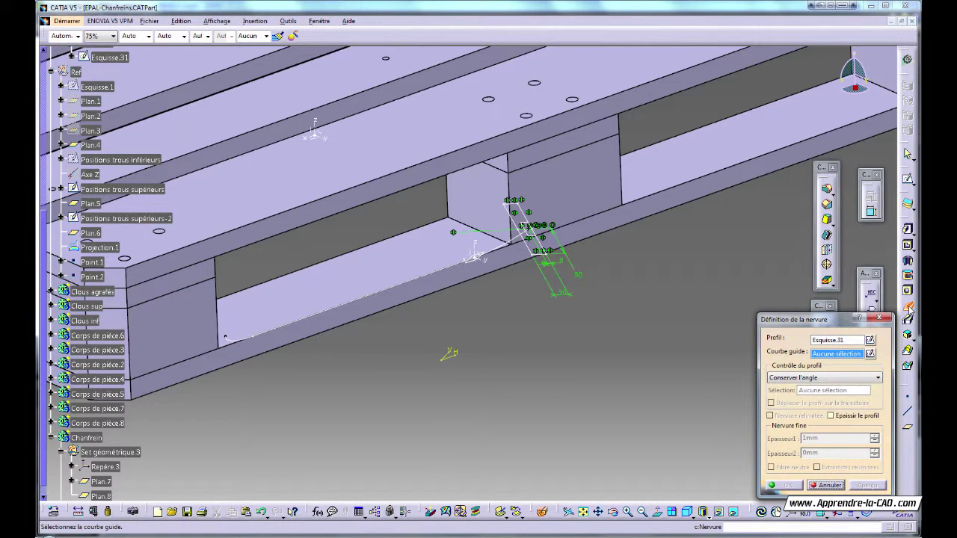
click(502, 245)
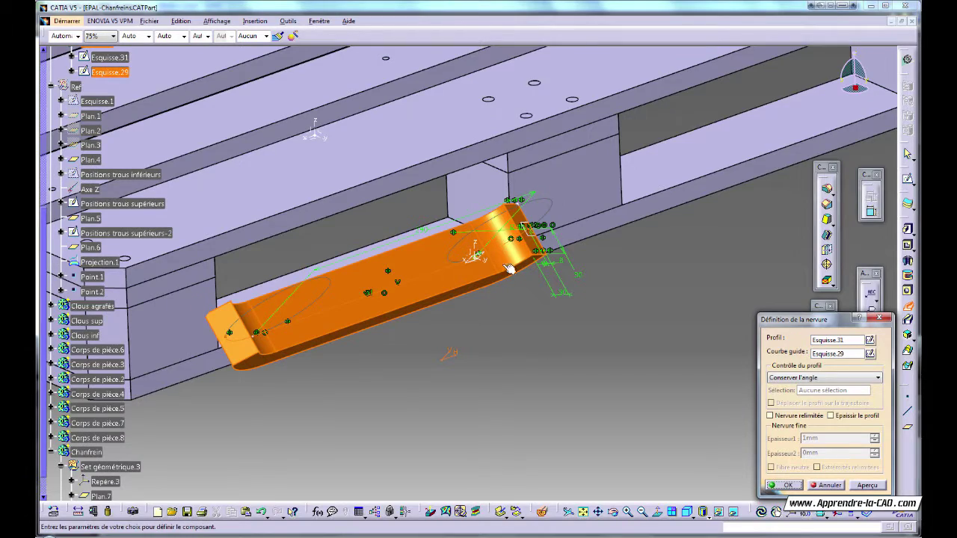
click(787, 486)
- Define Combinaison.1 in Corps principal as the work object
middle_drag(579, 409, 555, 393)
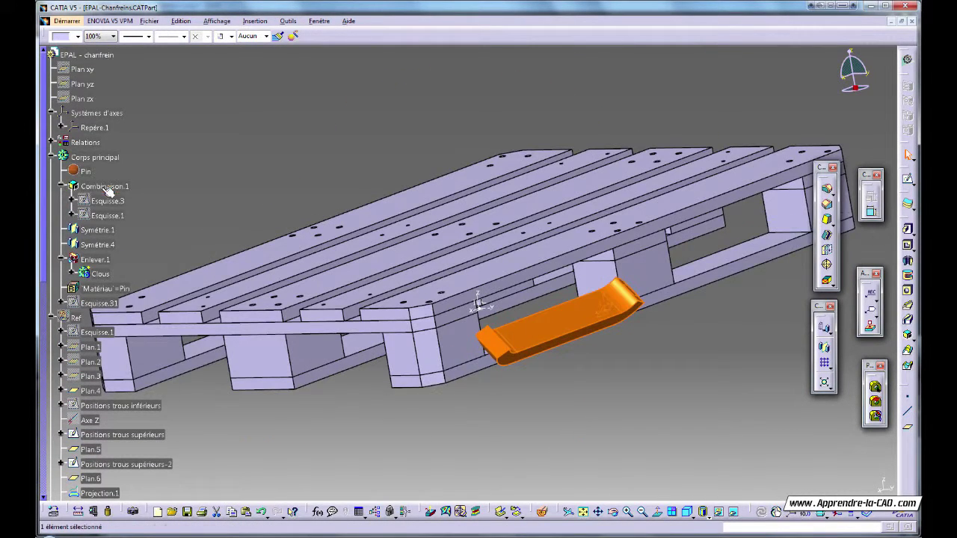
right_click(100, 191)
click(149, 265)
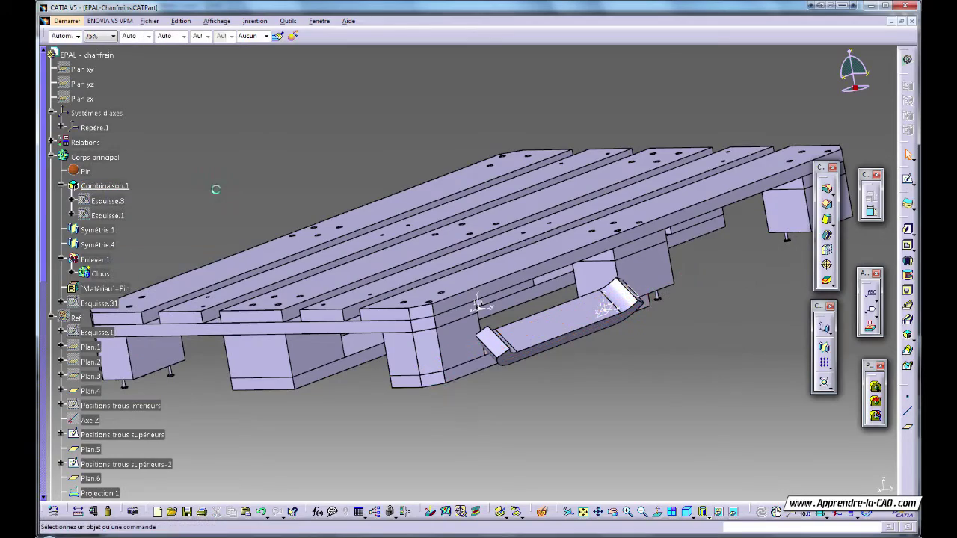
- Remove the Chanfrein body from Corps principal after Combinaison.1 with the Retirer Boolean operation
middle_drag(408, 410, 490, 464)
drag(44, 230, 45, 485)
right_click(91, 392)
mouse_move(168, 383)
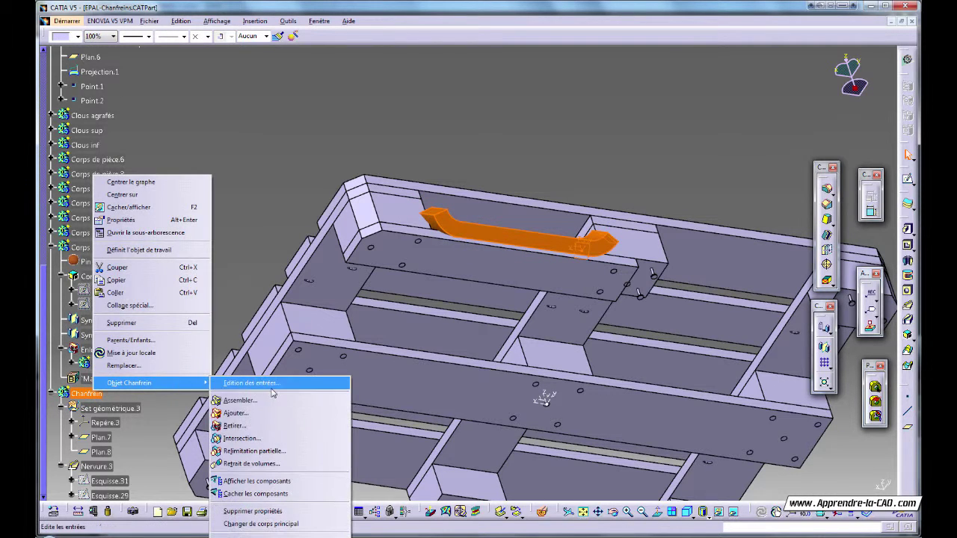
click(265, 428)
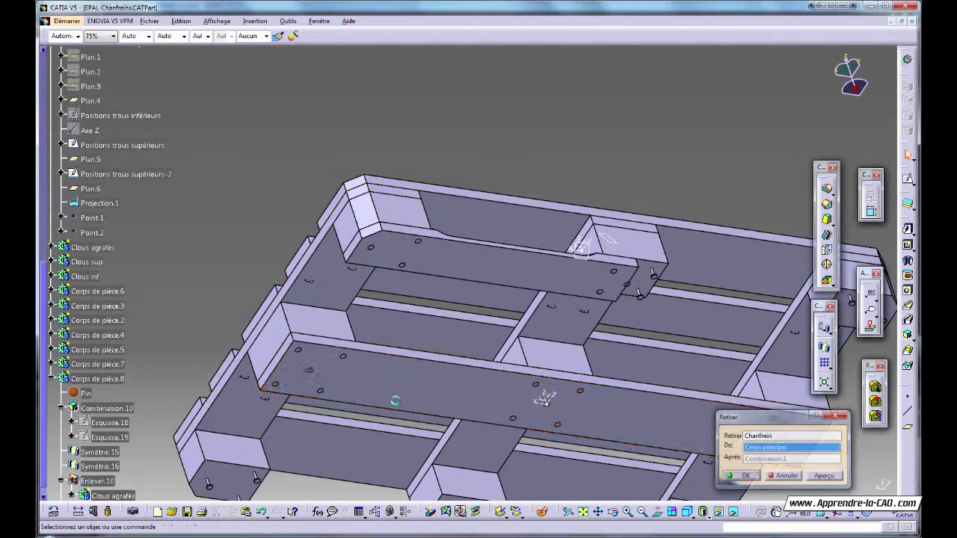
key(Return)
- Copy the Chanfrein body from the new removal Enlever.12 and paste it as a separate body in the part
middle_drag(541, 391, 626, 276)
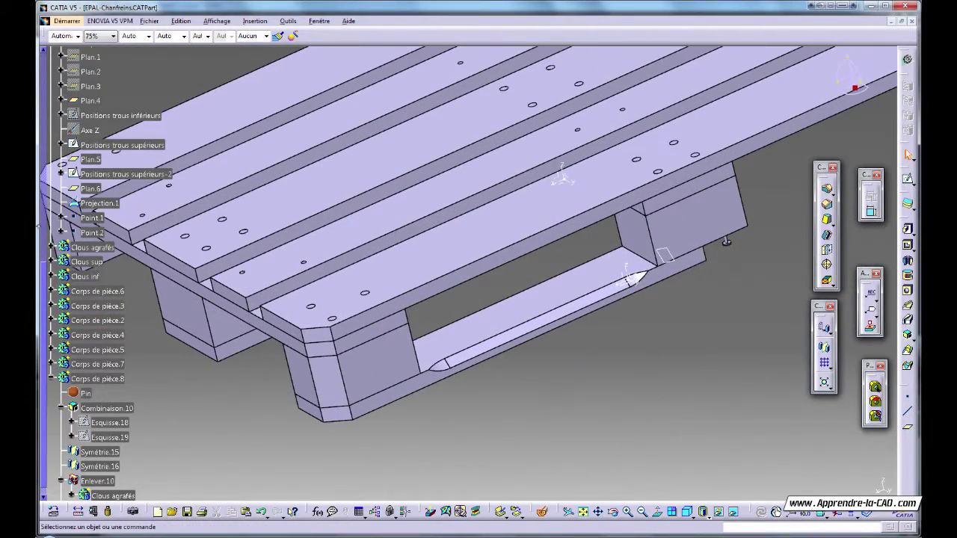
drag(46, 280, 50, 62)
middle_drag(175, 226, 299, 251)
click(100, 227)
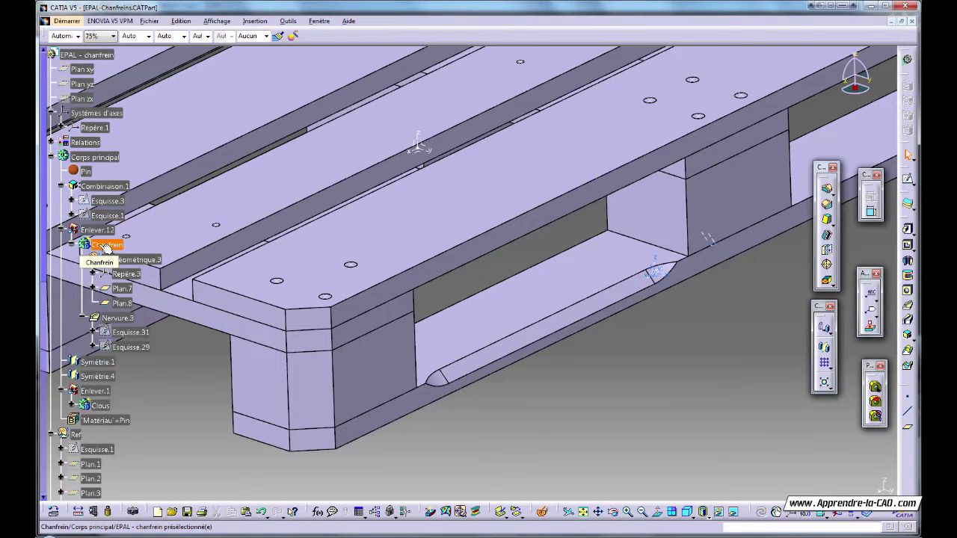
click(107, 247)
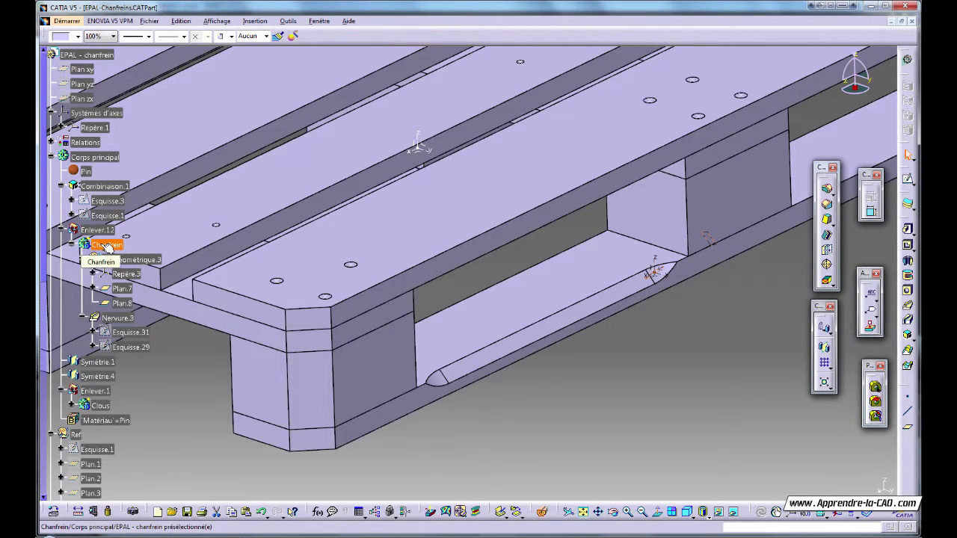
right_click(104, 246)
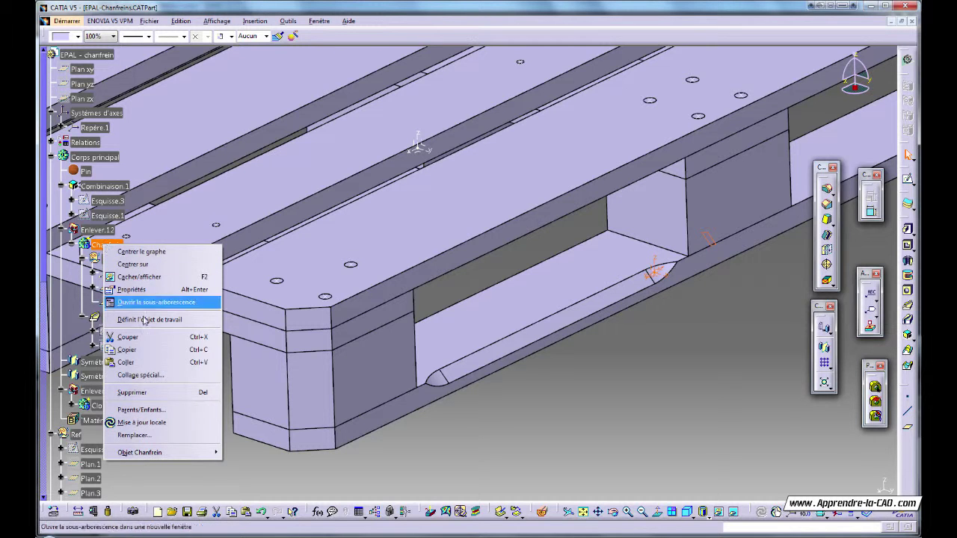
click(147, 351)
click(561, 430)
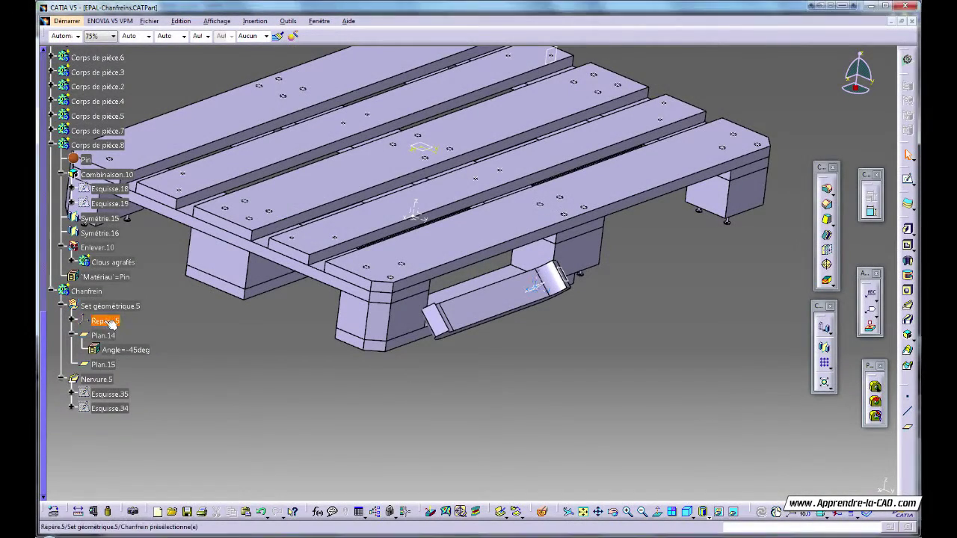
- Edit Repère.5 in the pasted Chanfrein body, creating a new origin point of type Sur courbe on the bottom board's opposite upper edge
double_click(110, 322)
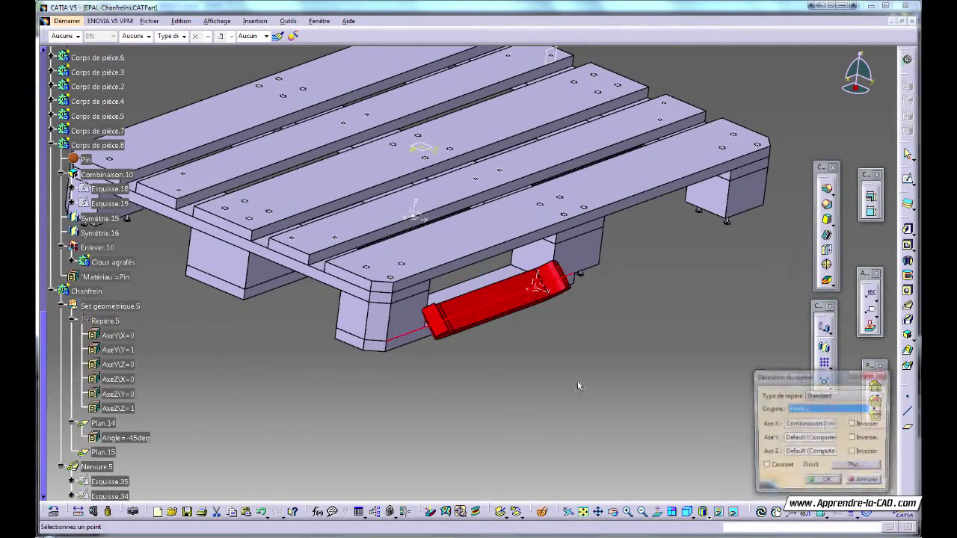
right_click(841, 411)
click(849, 419)
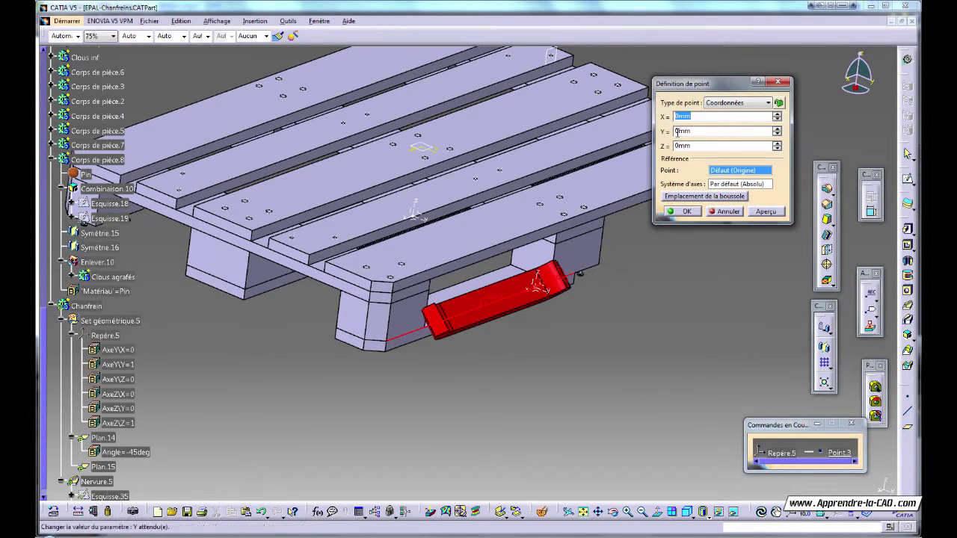
click(731, 106)
click(727, 126)
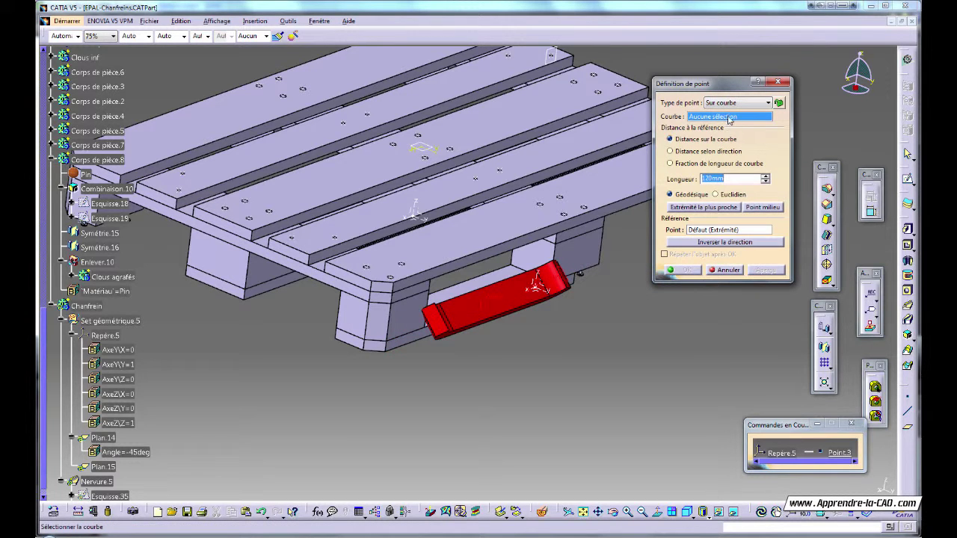
click(495, 278)
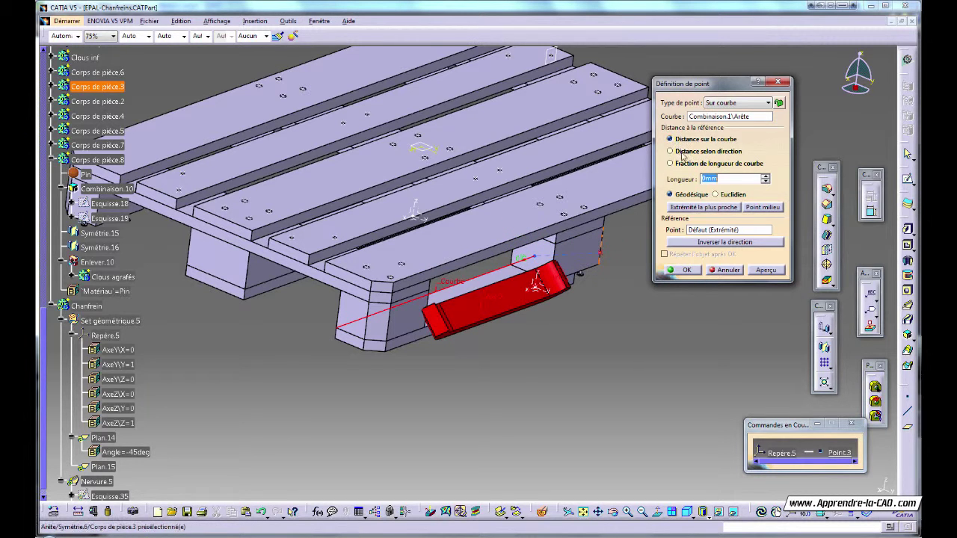
- Link Point.3's length along the curve to Point.2's distance with the formula Ref\Point.2\Distance
right_click(730, 177)
click(755, 186)
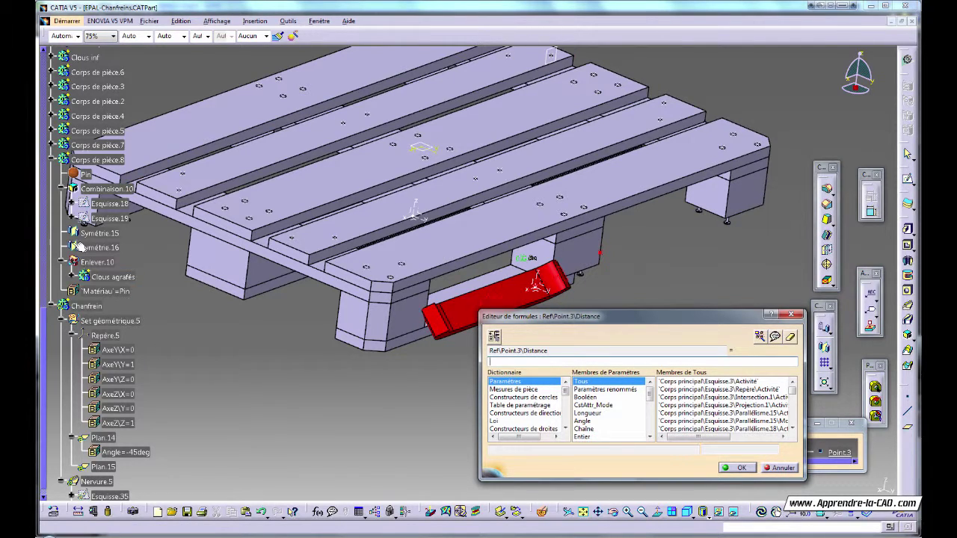
drag(45, 332, 43, 126)
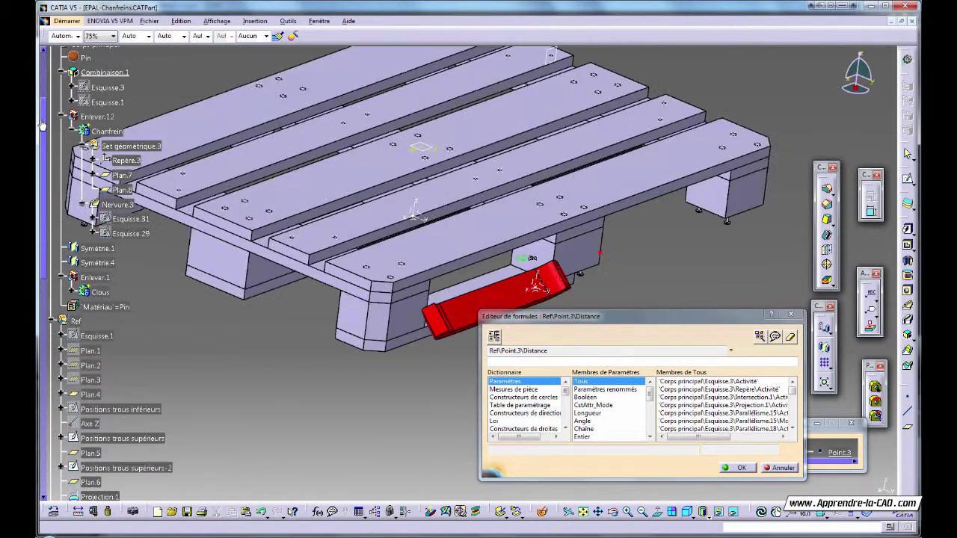
click(131, 161)
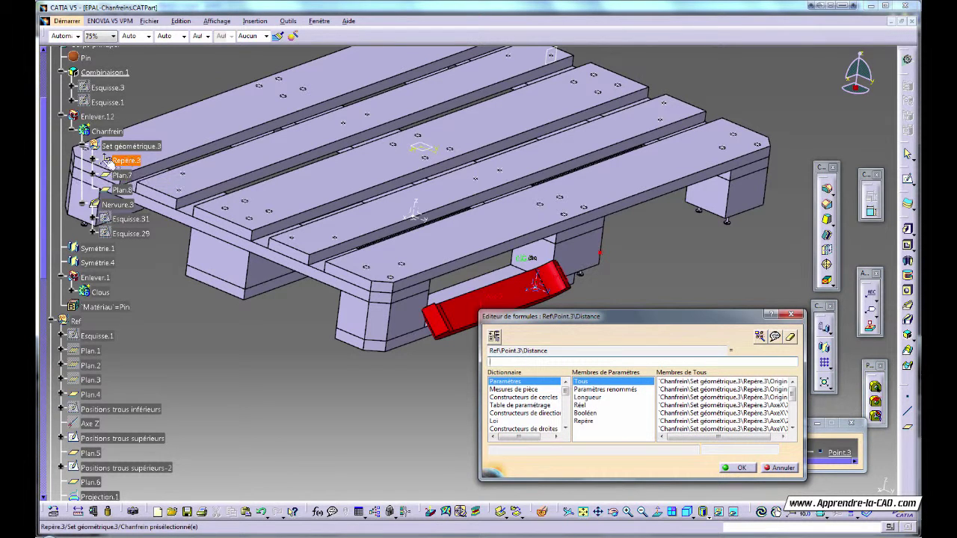
click(91, 160)
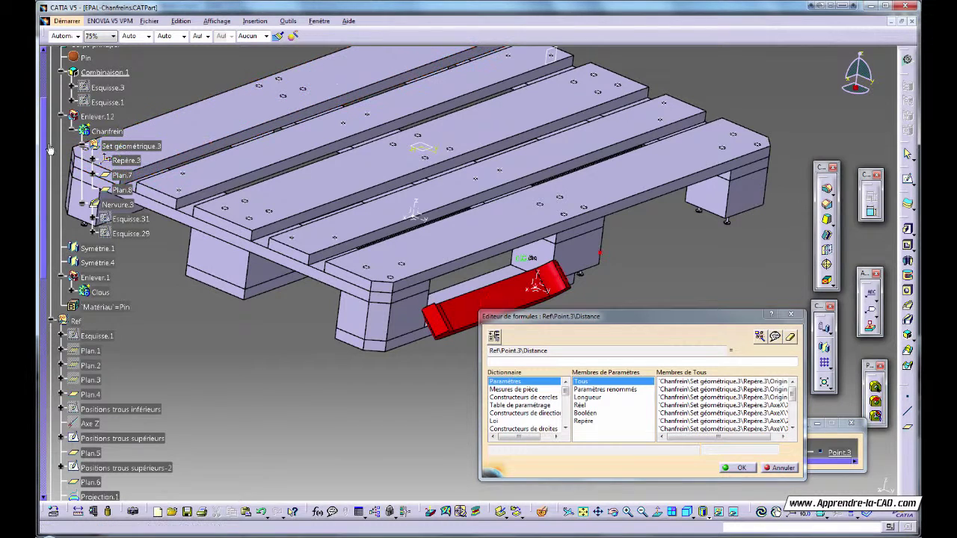
drag(44, 241, 41, 356)
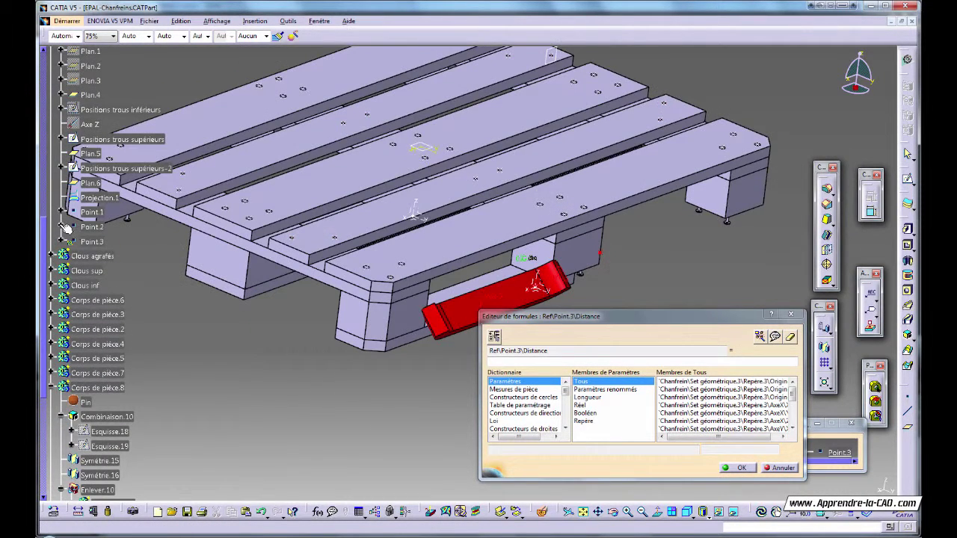
click(61, 227)
click(121, 242)
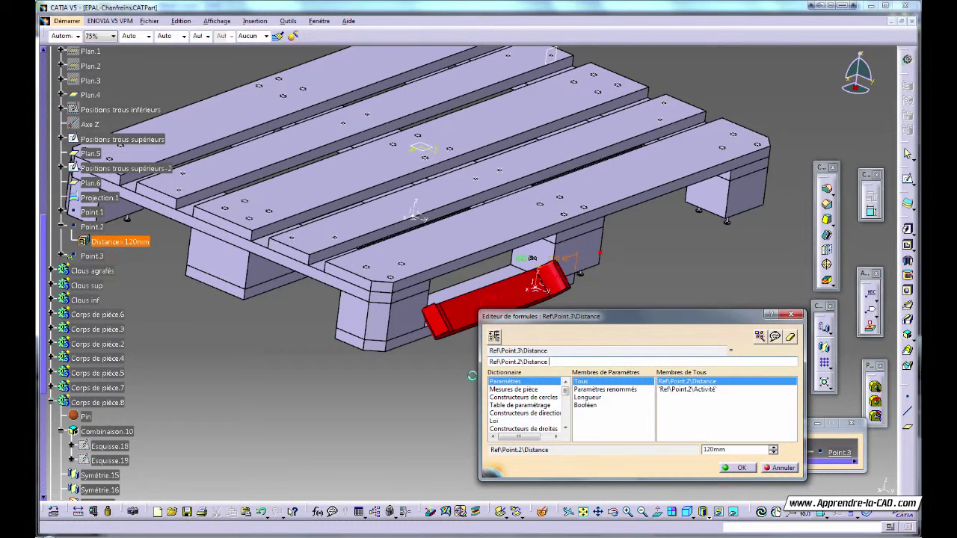
click(741, 469)
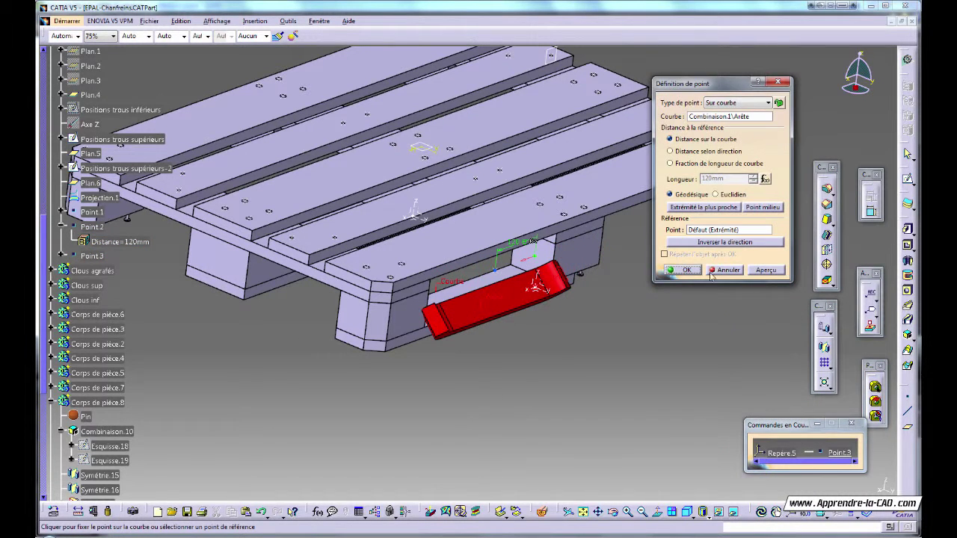
- Validate Point.3 as the origin of Repère.5 and accept the axis system definition
click(688, 272)
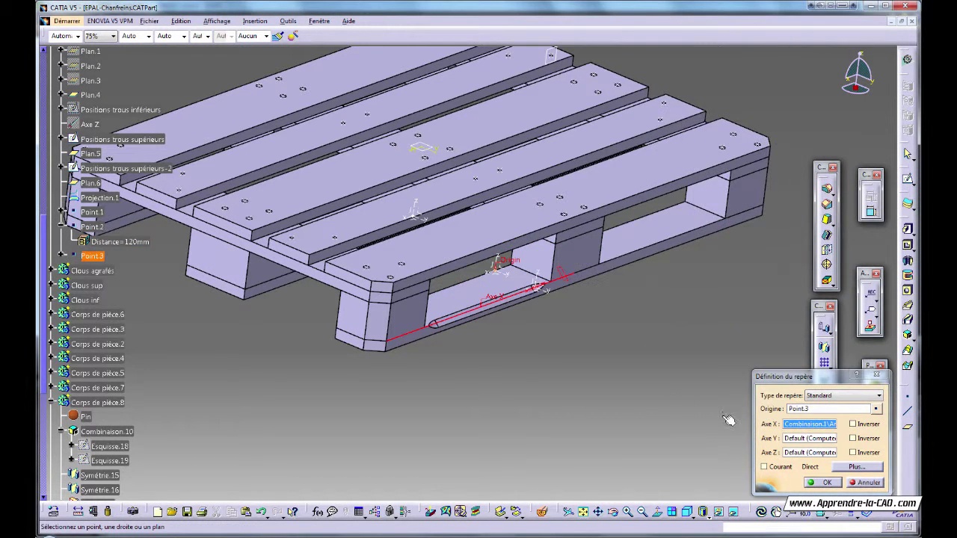
middle_drag(630, 387, 591, 339)
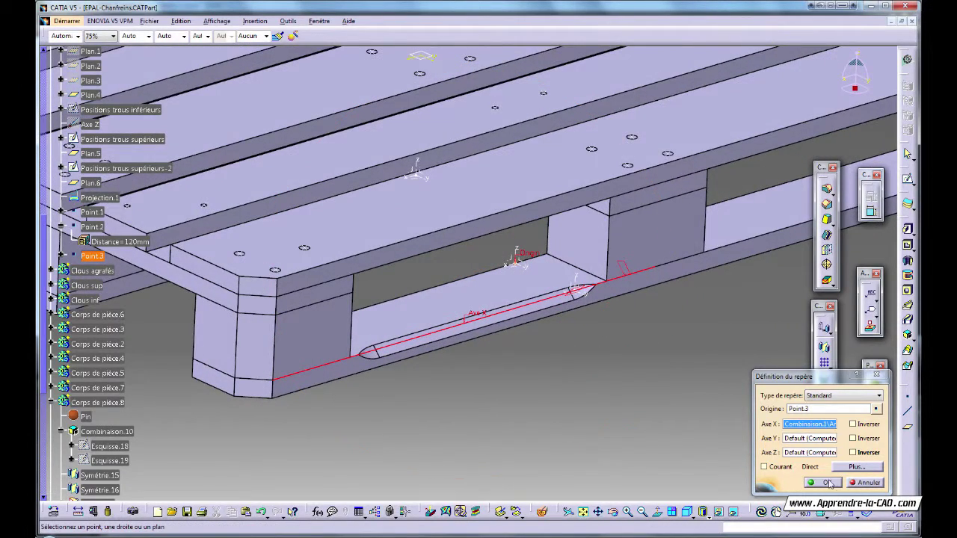
click(827, 483)
- Set the angle of Plan.14 to 45 deg and decline inserting an orientation inversion operation
middle_drag(519, 327, 495, 369)
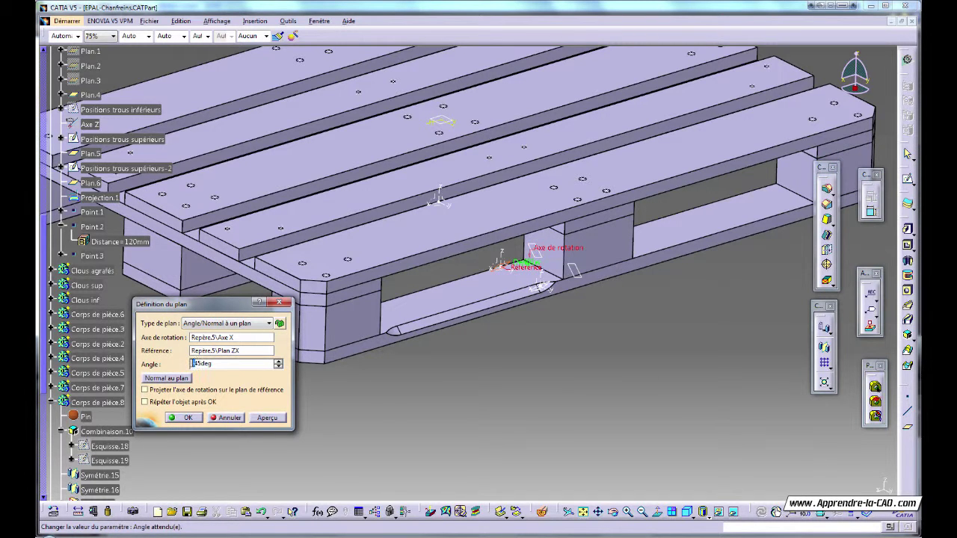
key(Return)
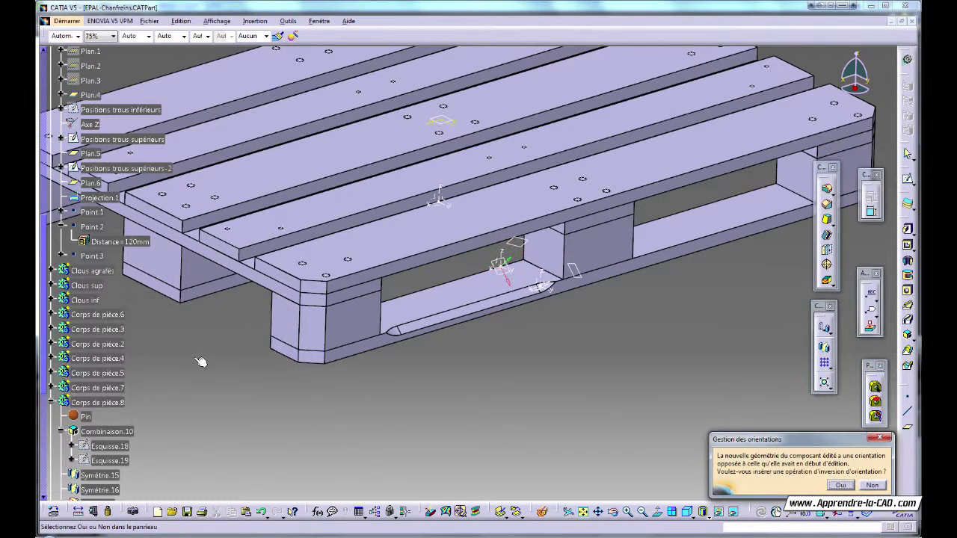
click(875, 485)
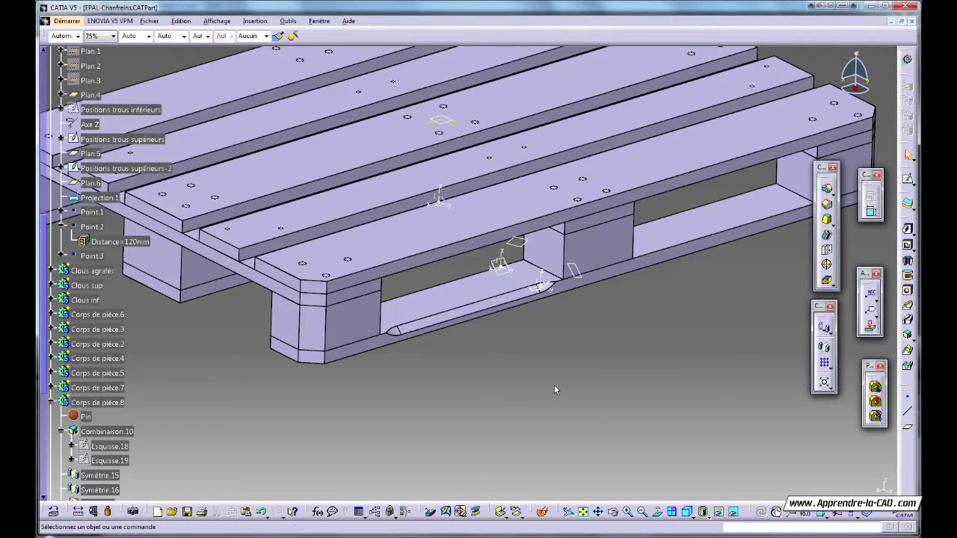
middle_drag(556, 392, 551, 391)
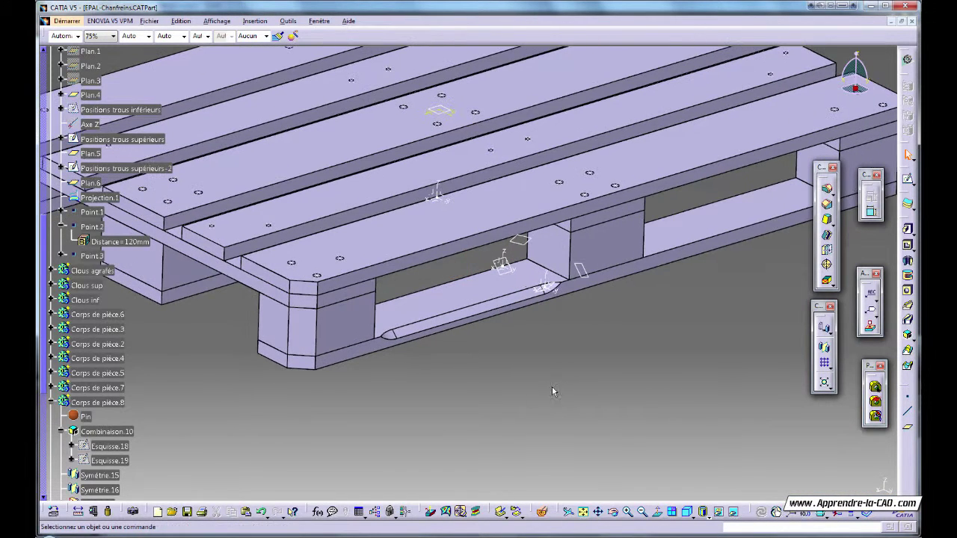
- Define the pasted Chanfrein body as the work object
click(48, 371)
scroll(48, 371, down, 6)
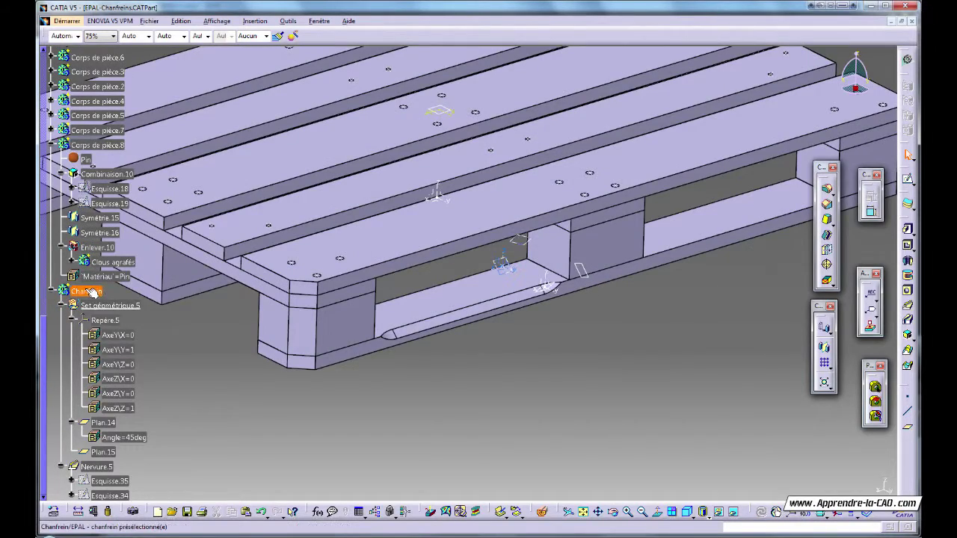
right_click(92, 292)
click(142, 366)
middle_drag(528, 349, 435, 354)
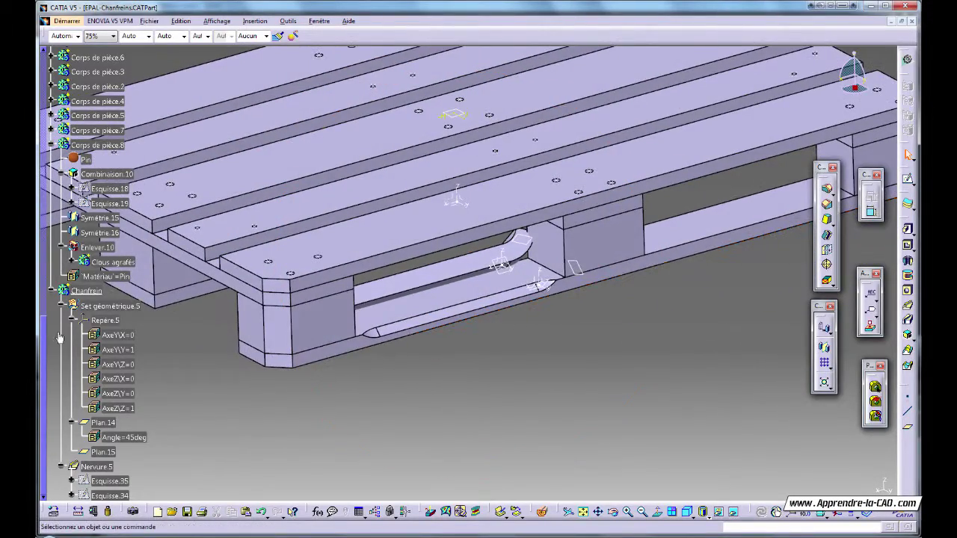
- Define Enlever.12 in Corps principal as the work object and collapse its Chanfrein contents in the tree
drag(44, 332, 50, 57)
middle_drag(507, 300, 577, 251)
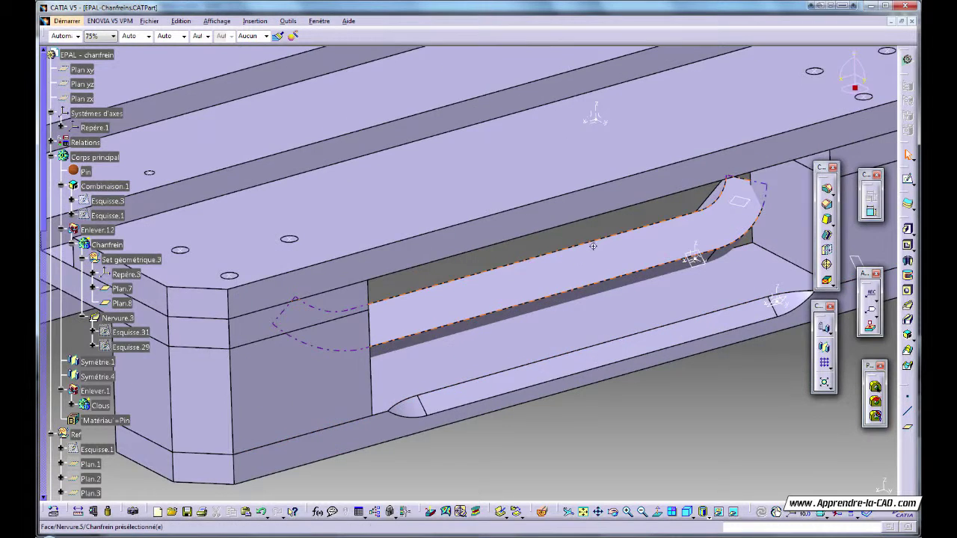
middle_drag(522, 315, 587, 274)
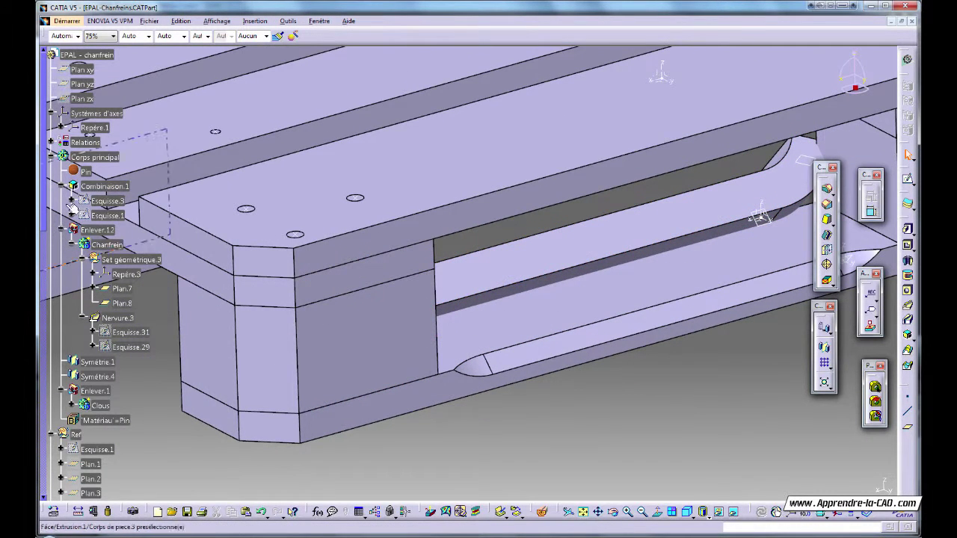
right_click(105, 232)
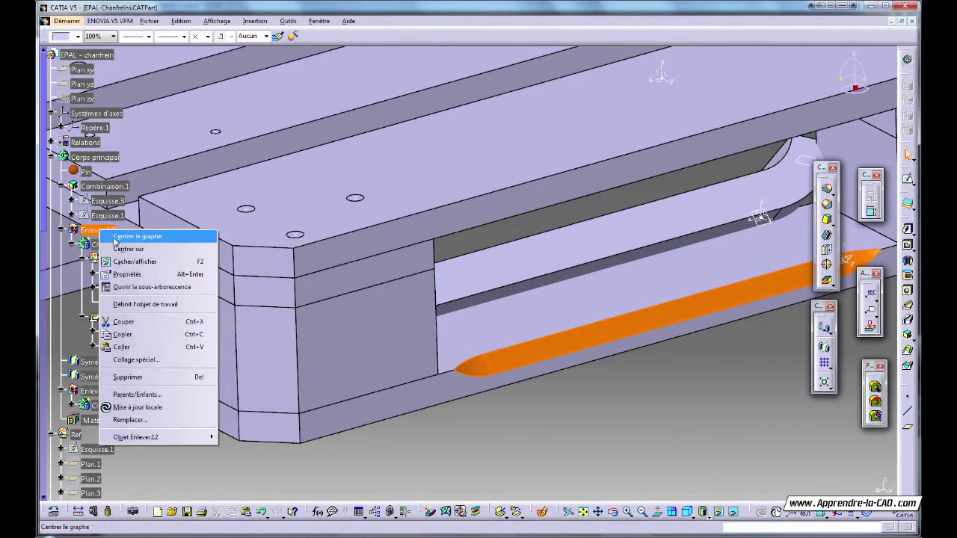
click(131, 305)
click(72, 246)
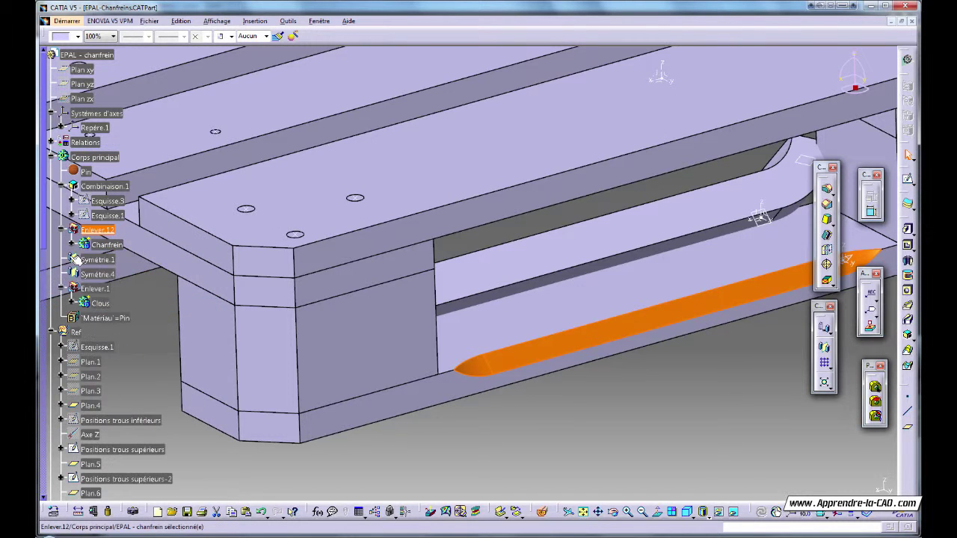
- Remove the second Chanfrein body from Corps principal after Enlever.12 with the Retirer Boolean operation
drag(45, 238, 46, 473)
right_click(96, 291)
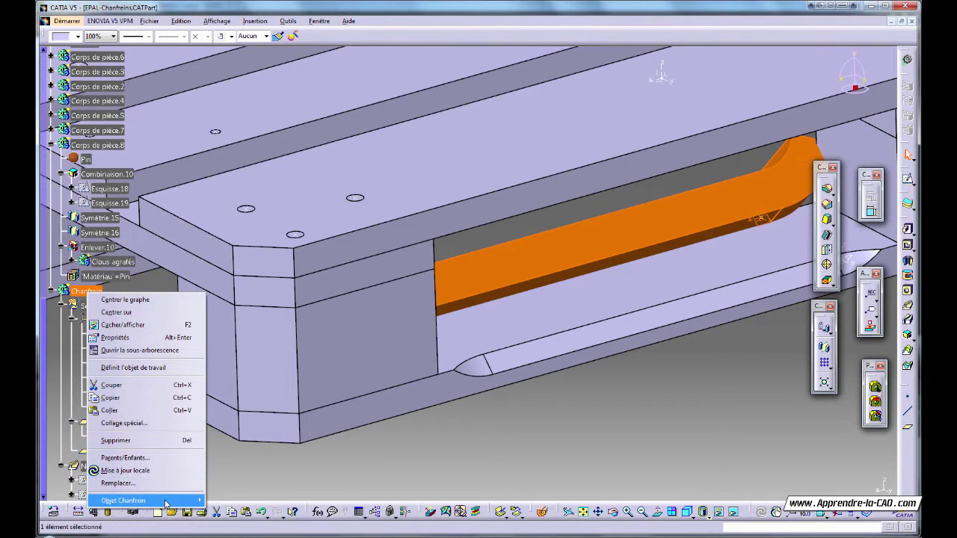
mouse_move(166, 503)
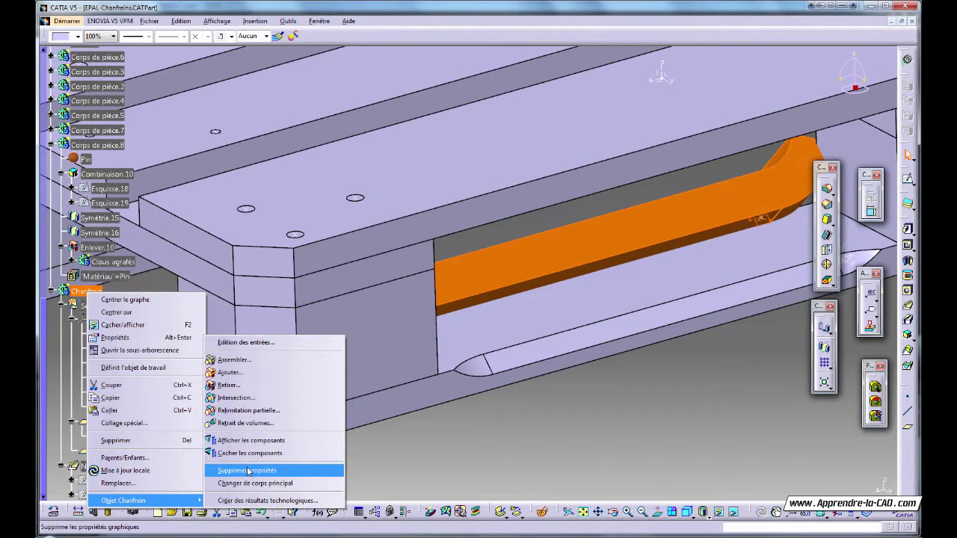
click(228, 385)
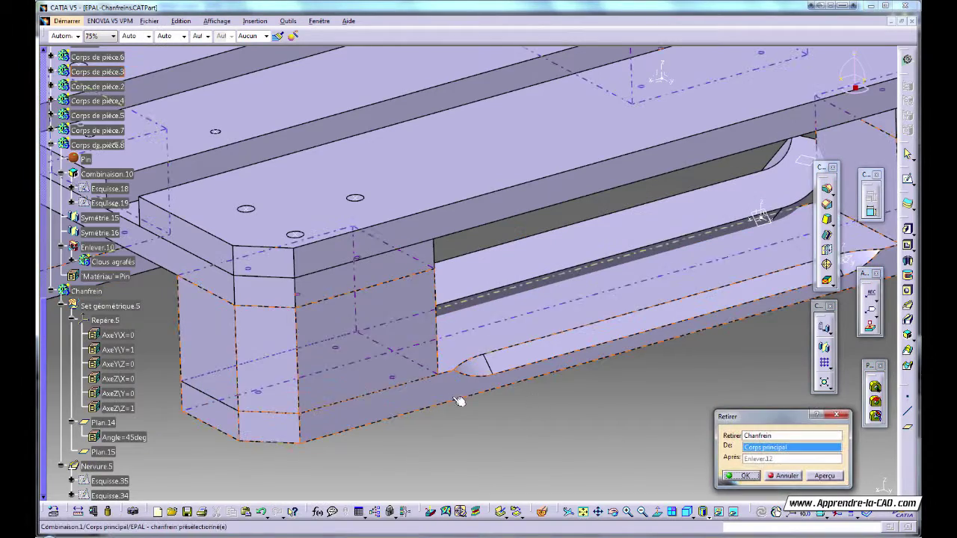
click(747, 475)
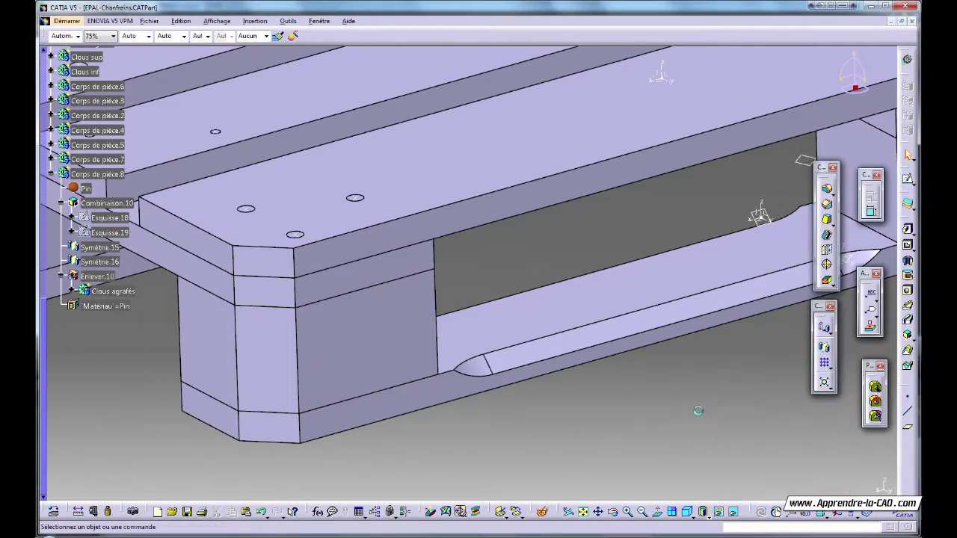
- Examine the chamfers on the pallet's bottom and top boards from several angles, including the sides and underside
middle_drag(593, 354, 649, 424)
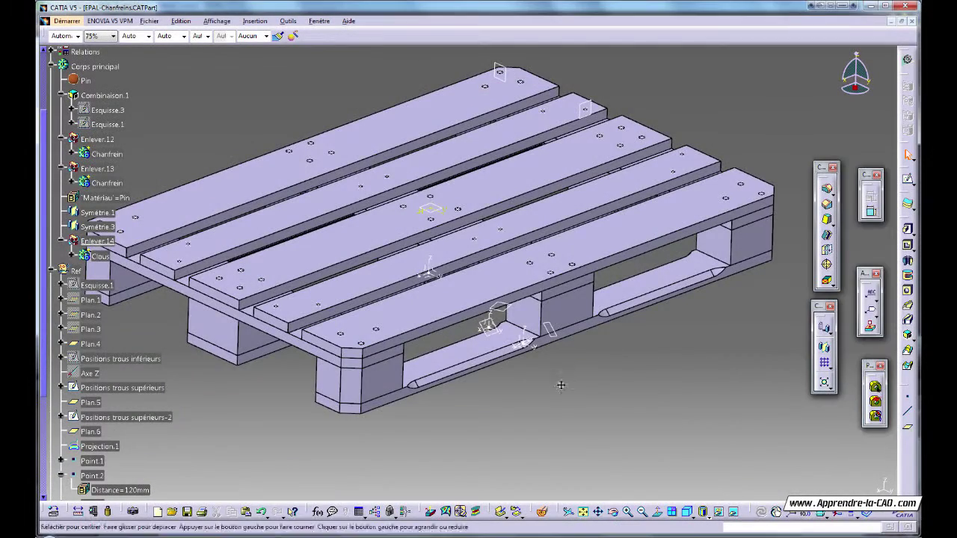
middle_drag(499, 333, 528, 332)
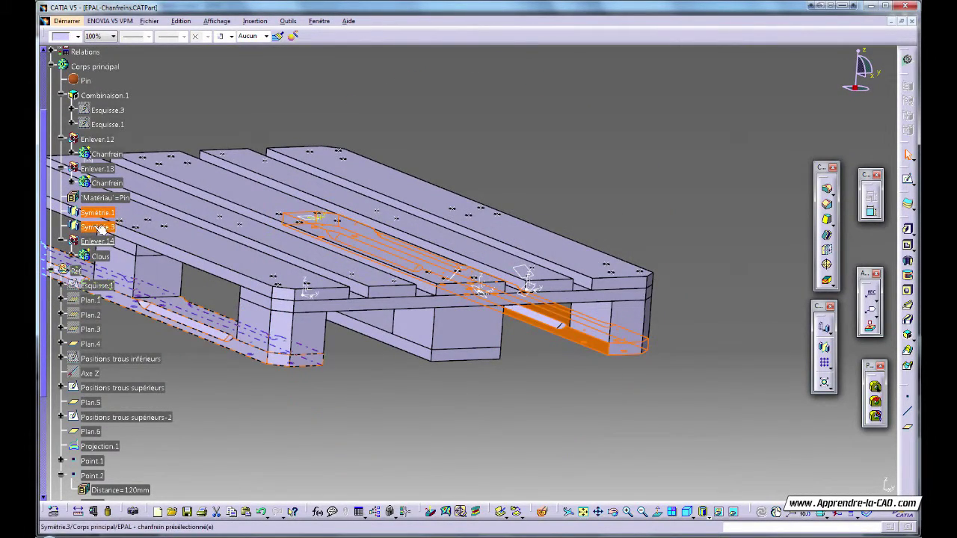
middle_drag(546, 332, 522, 393)
middle_drag(479, 299, 494, 344)
middle_drag(322, 330, 350, 348)
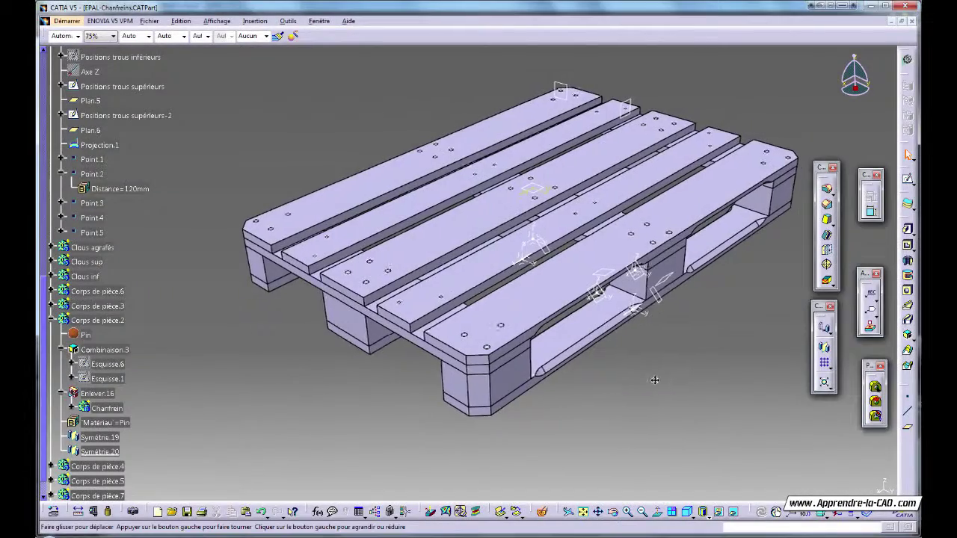
middle_drag(655, 381, 556, 292)
middle_drag(463, 297, 456, 333)
middle_drag(525, 202, 441, 226)
middle_drag(537, 345, 360, 341)
middle_drag(424, 350, 670, 374)
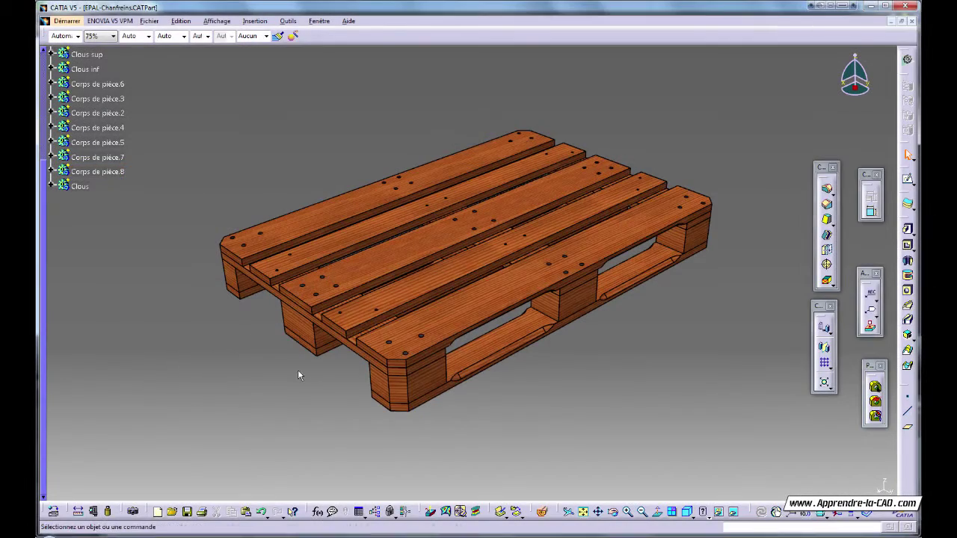
middle_drag(299, 376, 391, 312)
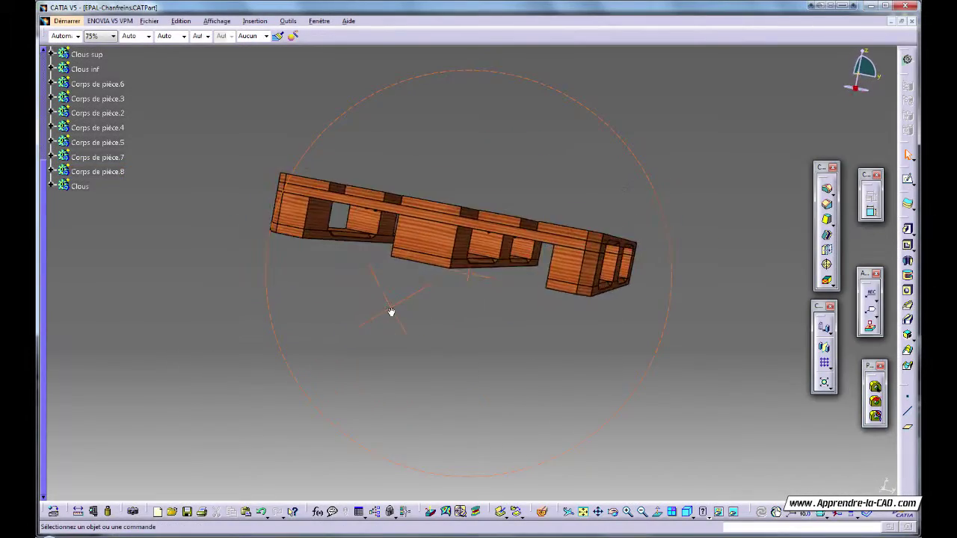
middle_drag(542, 378, 736, 287)
middle_drag(464, 386, 524, 320)
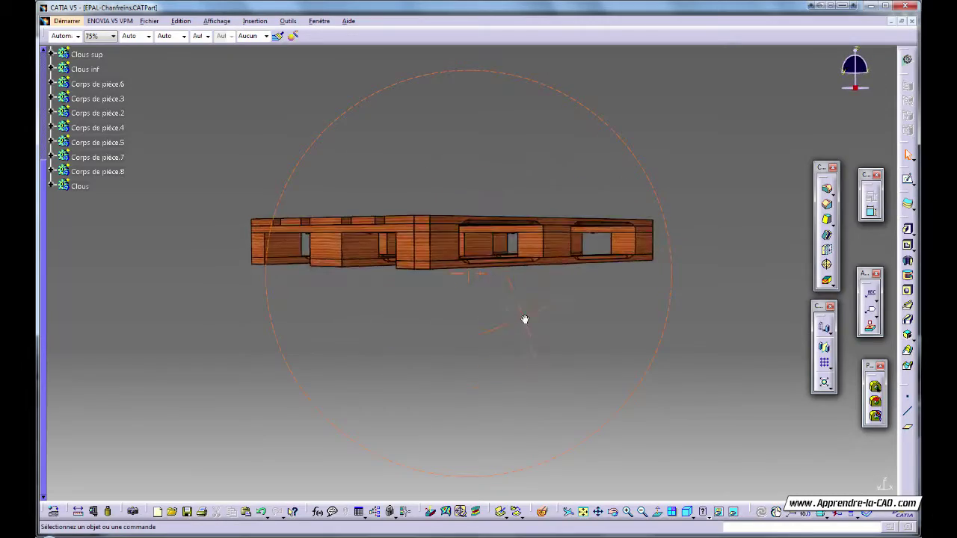
middle_drag(531, 372, 530, 412)
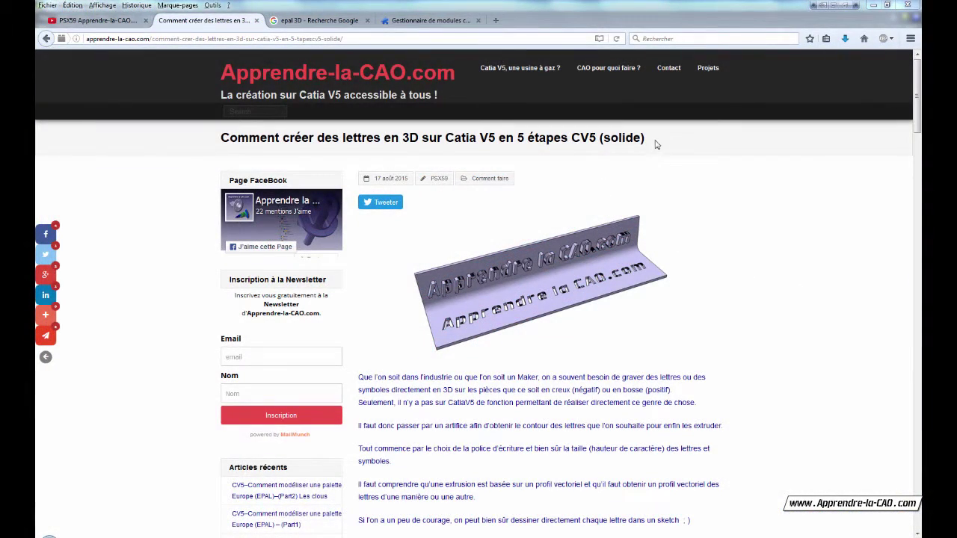
- Review the web article "Comment créer des lettres en 3D sur Catia V5 en 5 étapes CV5 (solide)" and its embedded 3D lettering model
drag(656, 148, 597, 138)
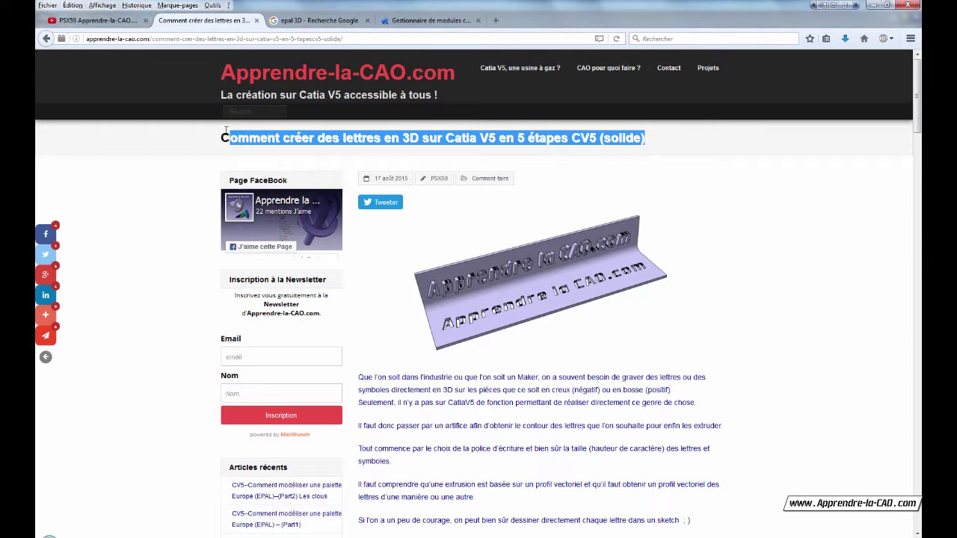
click(860, 230)
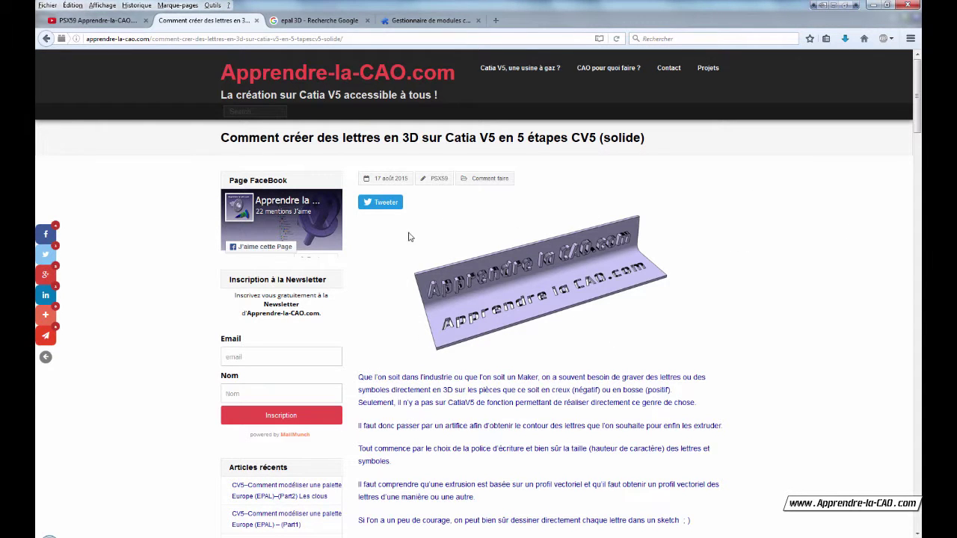
scroll(919, 112, down, 10)
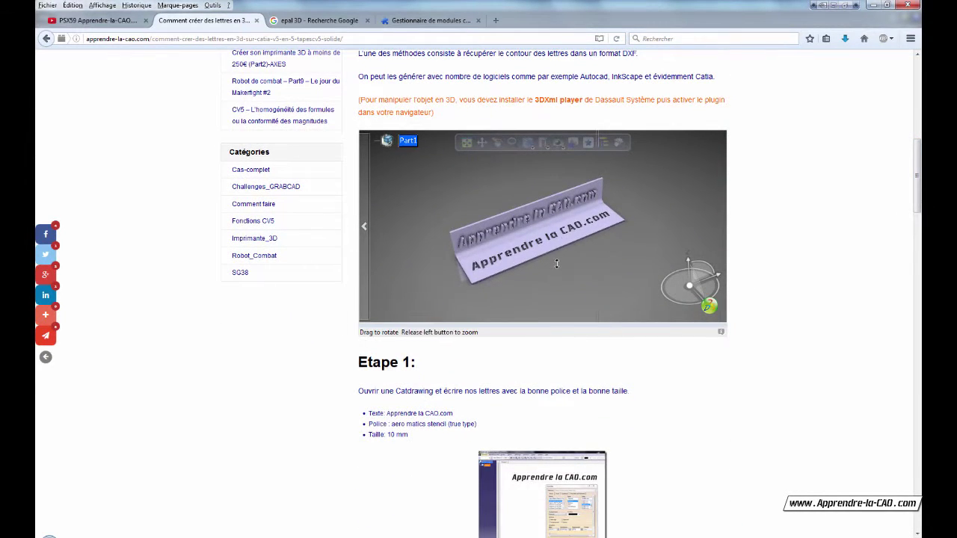
scroll(556, 263, up, 5)
middle_drag(522, 246, 583, 254)
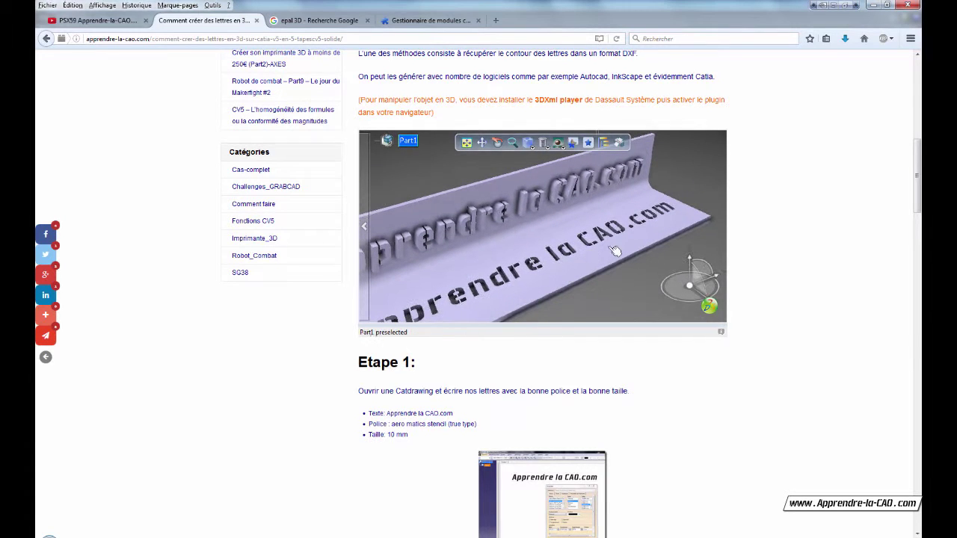
drag(914, 169, 905, 62)
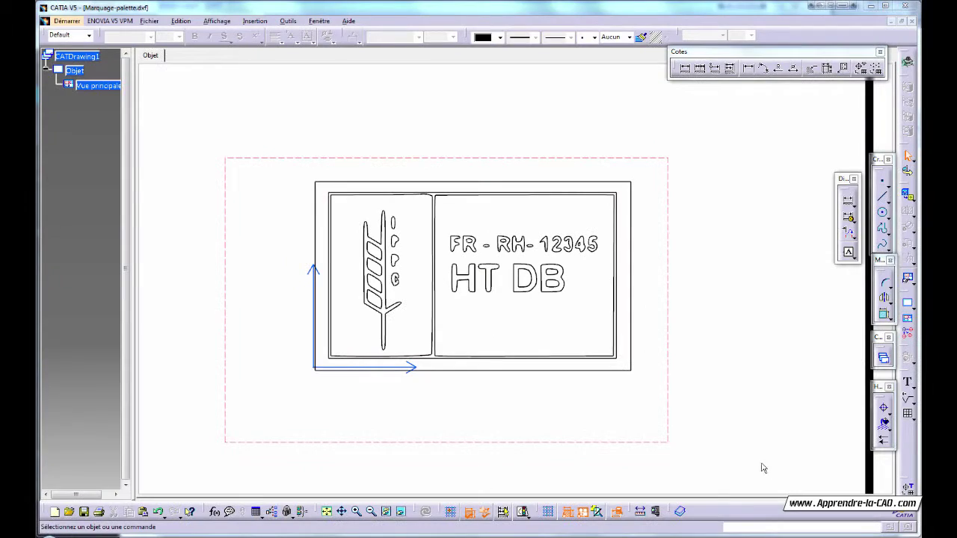
- Copy all of the marking geometry from Marquage-palette.dxf and switch to the EPAL-Chanfreins.CATPart document
middle_drag(509, 447, 514, 441)
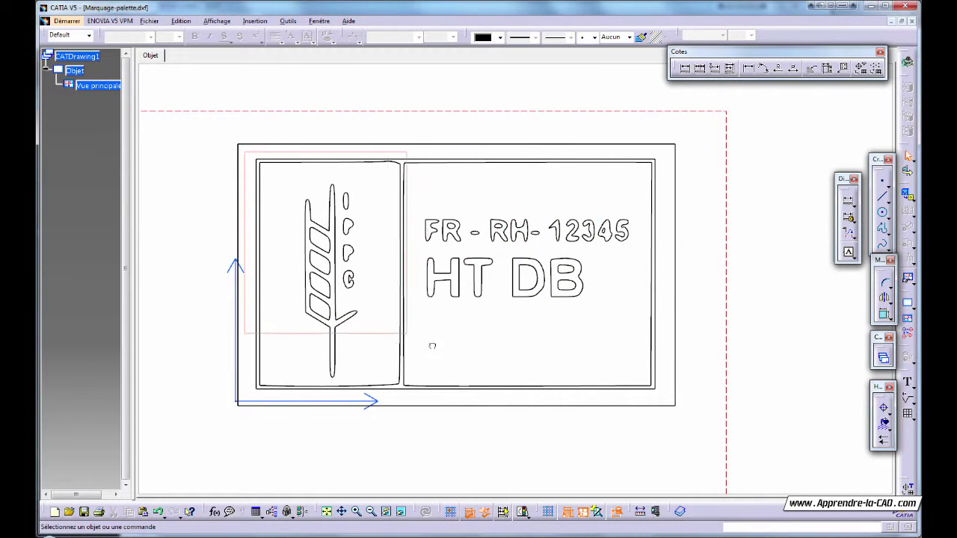
key(ctrl+a)
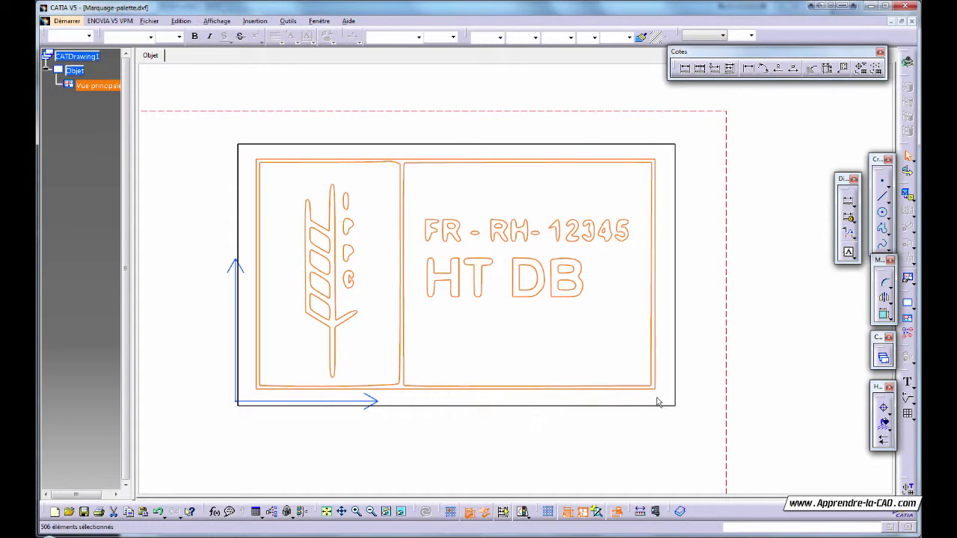
right_click(410, 275)
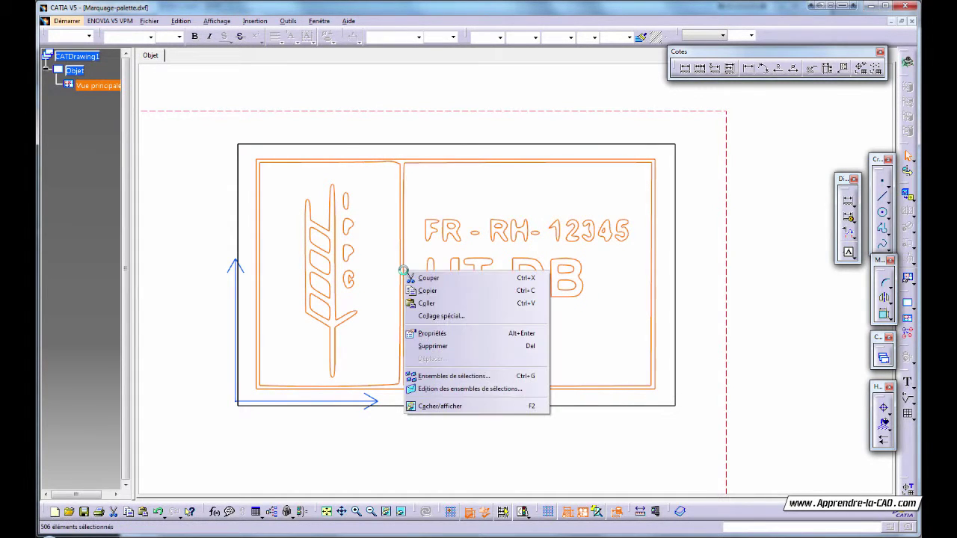
click(434, 291)
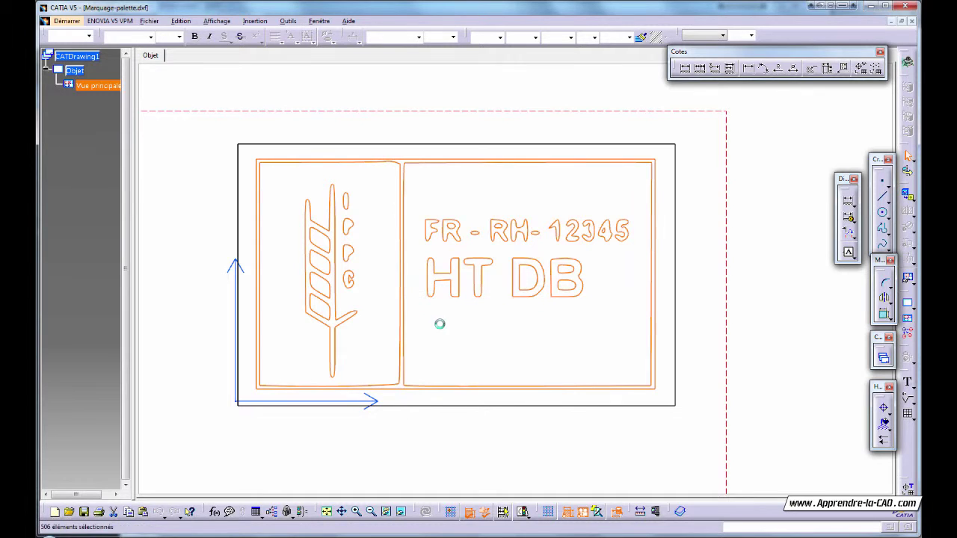
click(319, 21)
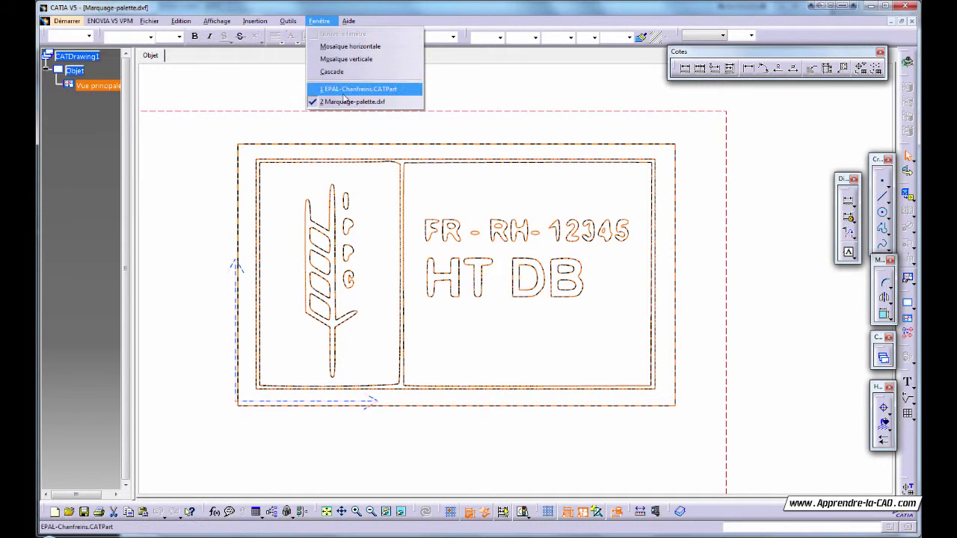
click(353, 88)
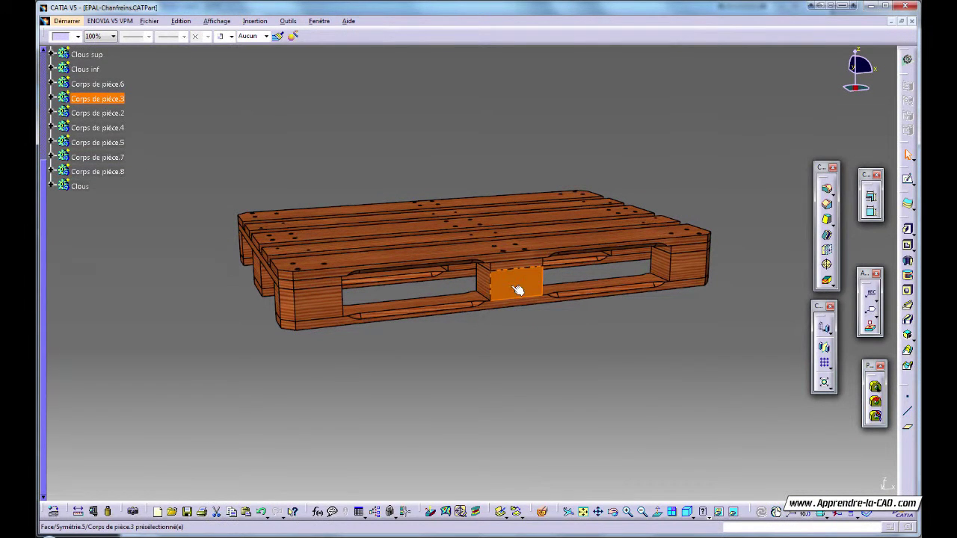
- Locate the pallet's middle front block in the tree and define Corps de pièce.3 as the work object
right_click(518, 290)
click(540, 295)
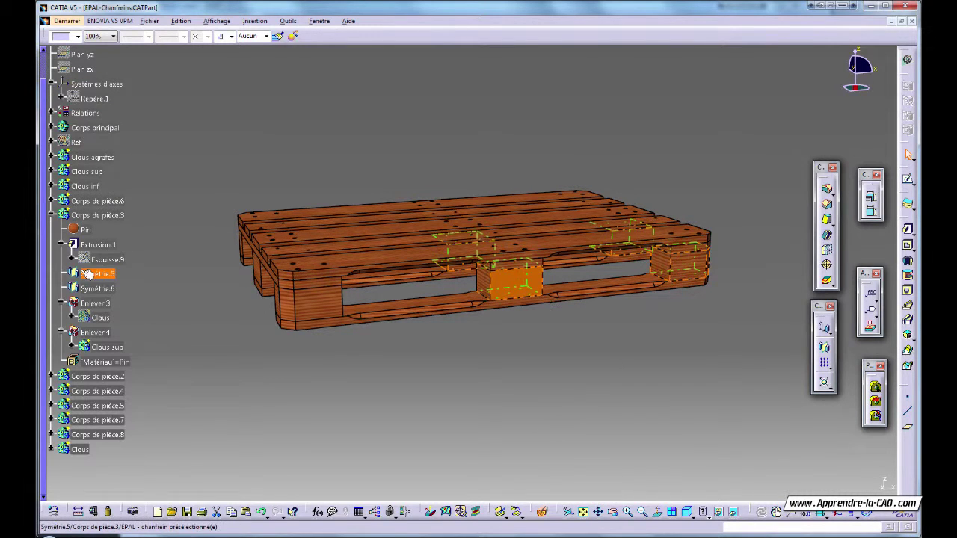
right_click(98, 216)
click(160, 276)
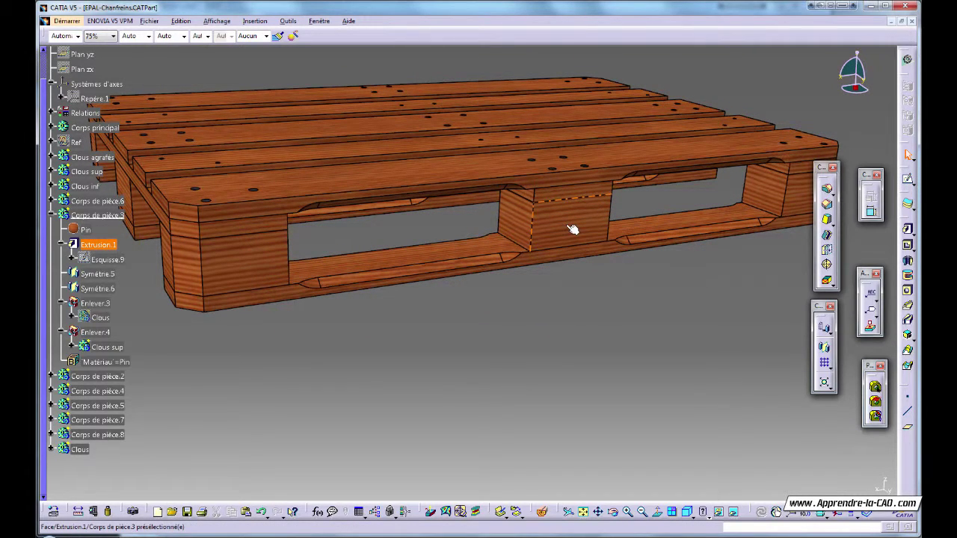
- Start a sketch on the middle block's front face and set the display to parallel projection
click(573, 230)
click(909, 181)
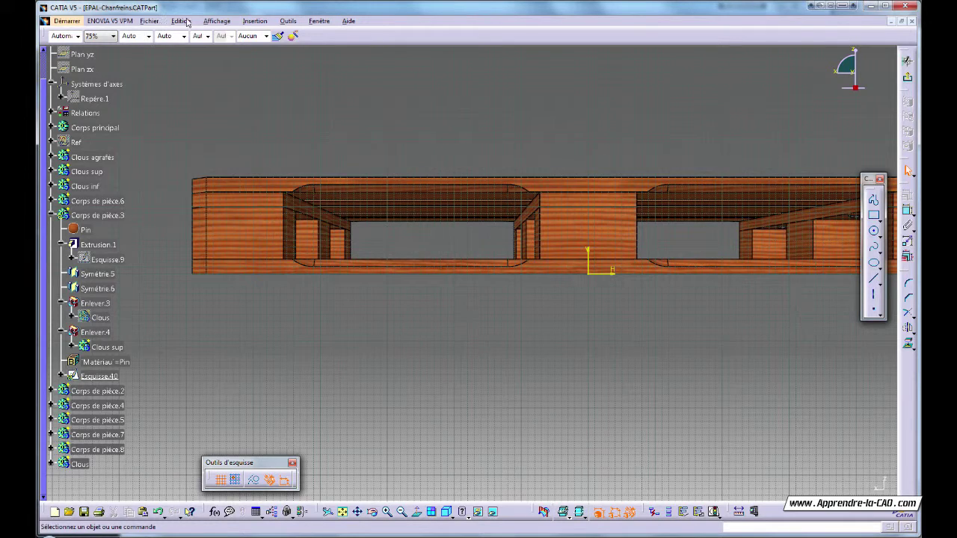
click(216, 21)
mouse_move(286, 275)
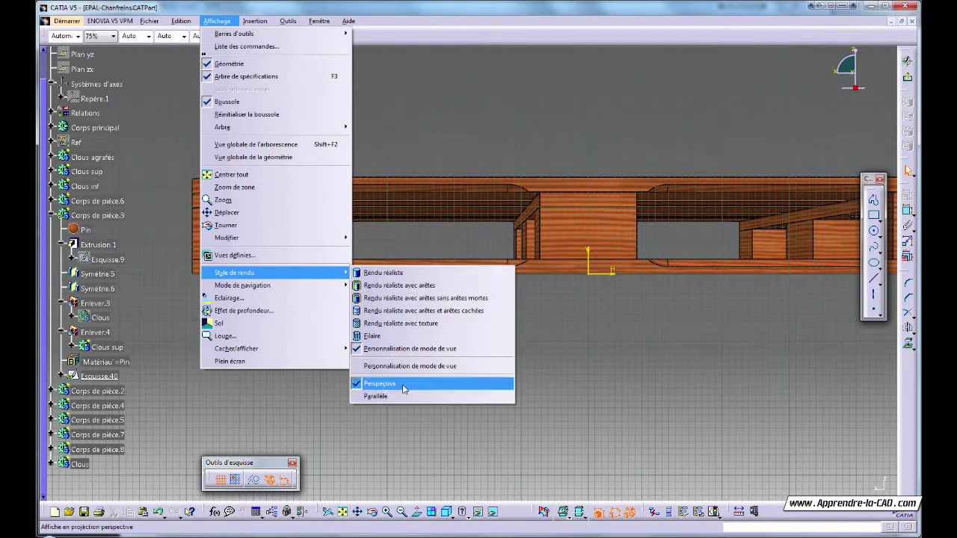
click(437, 394)
middle_drag(593, 325, 504, 404)
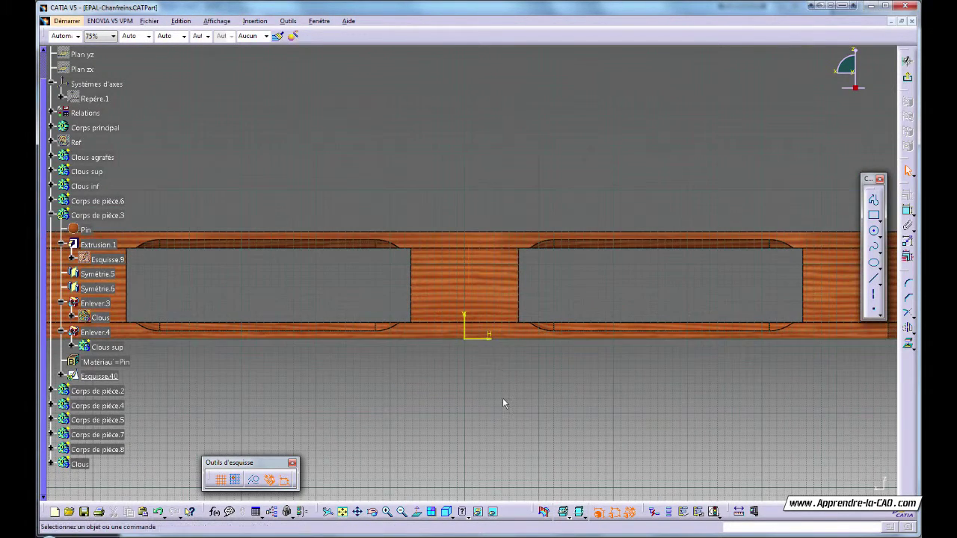
- Paste the copied marking into the sketch and translate it, without duplication, onto the lower-left area of the block face
key(ctrl+v)
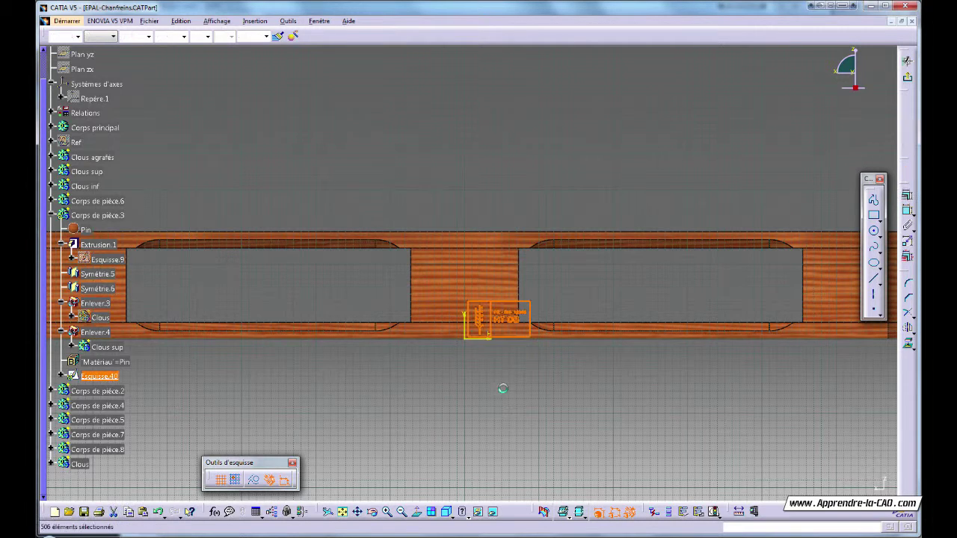
middle_drag(551, 402, 568, 395)
ctrl+middle_drag(576, 336, 587, 325)
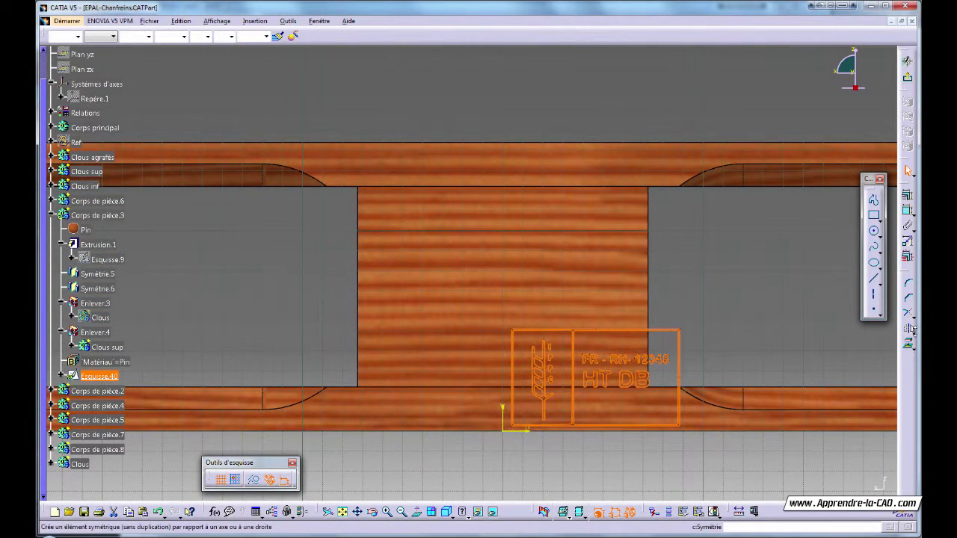
click(909, 344)
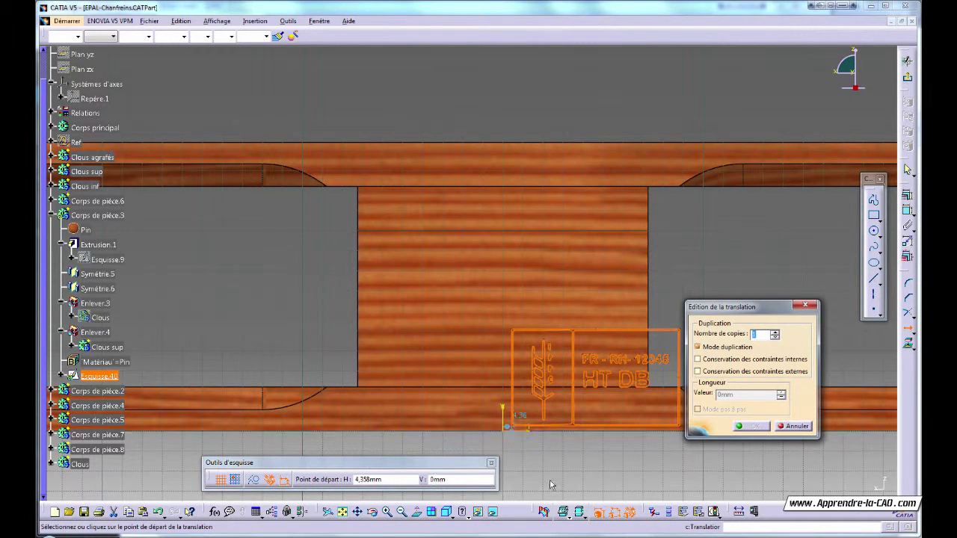
click(521, 429)
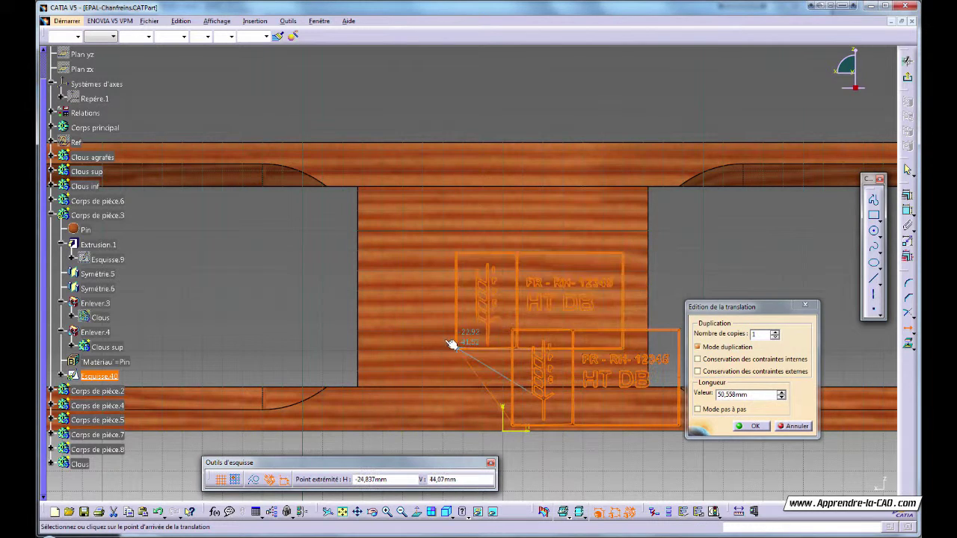
click(698, 347)
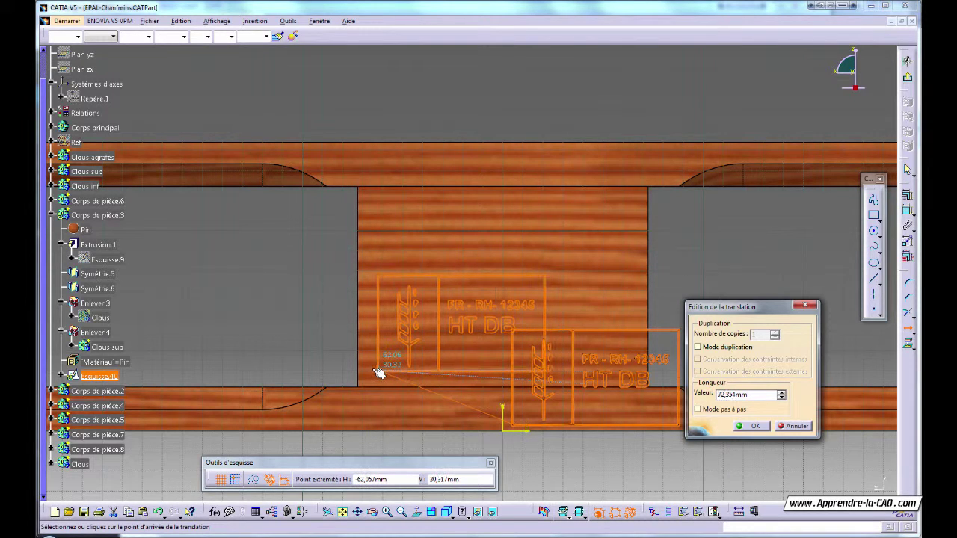
click(372, 369)
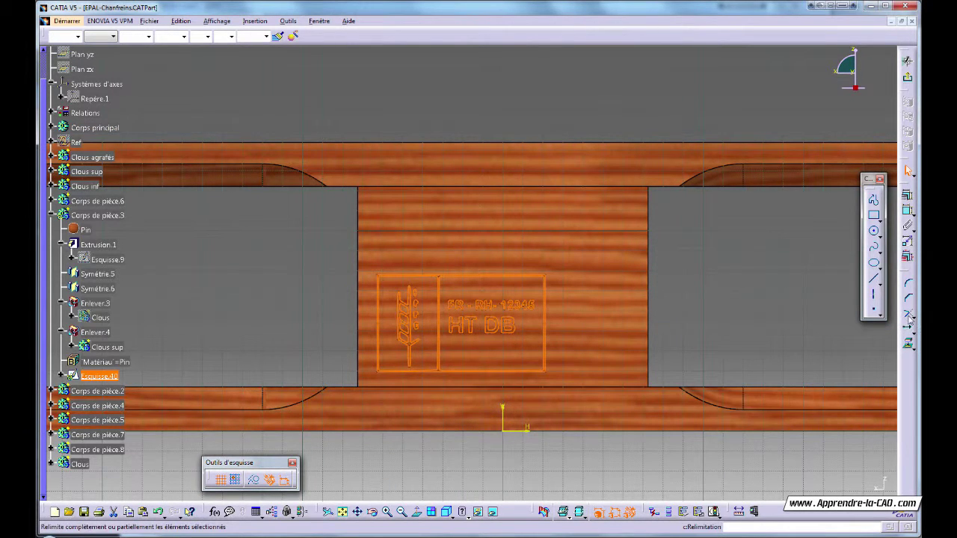
- Scale the marking by 1.5 about its lower-left corner, without duplication, and finish the sketch
click(914, 338)
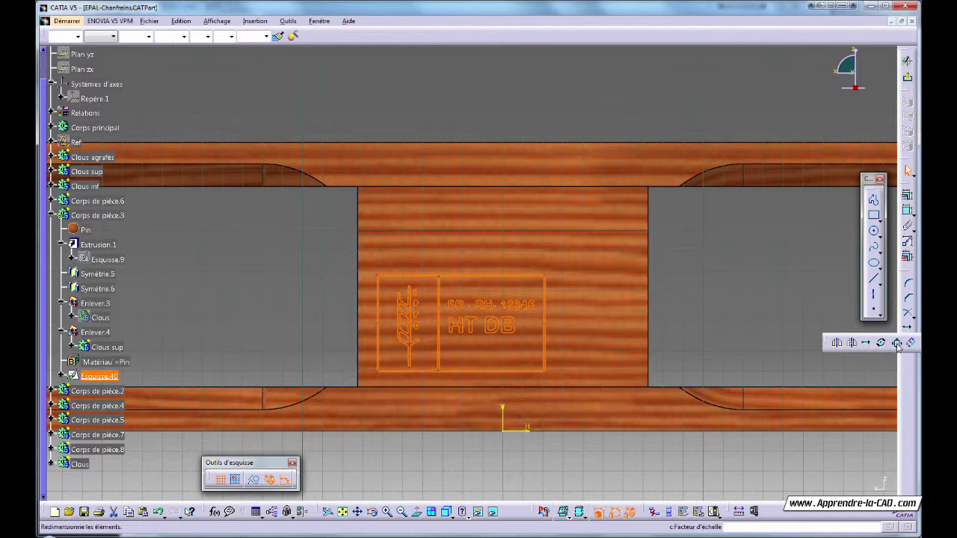
click(897, 343)
click(722, 338)
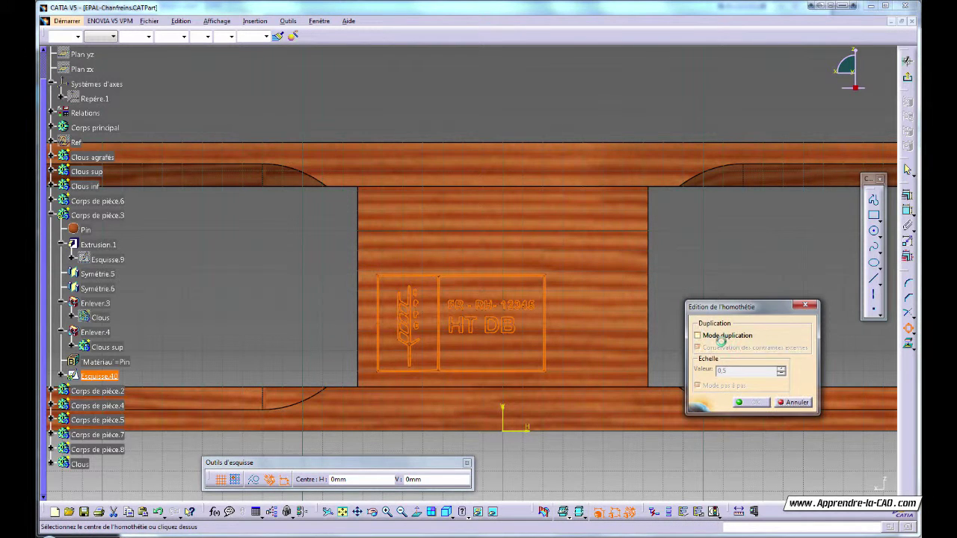
click(379, 371)
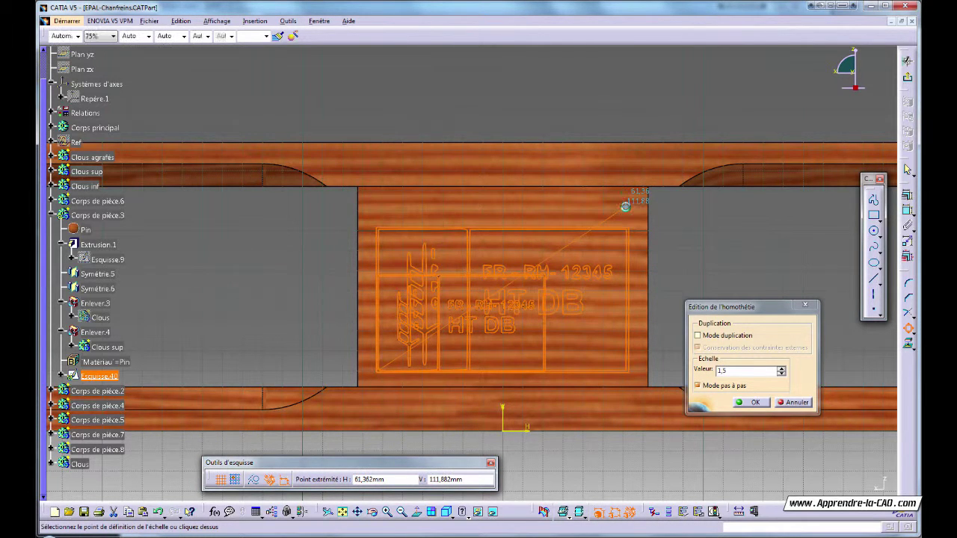
click(625, 206)
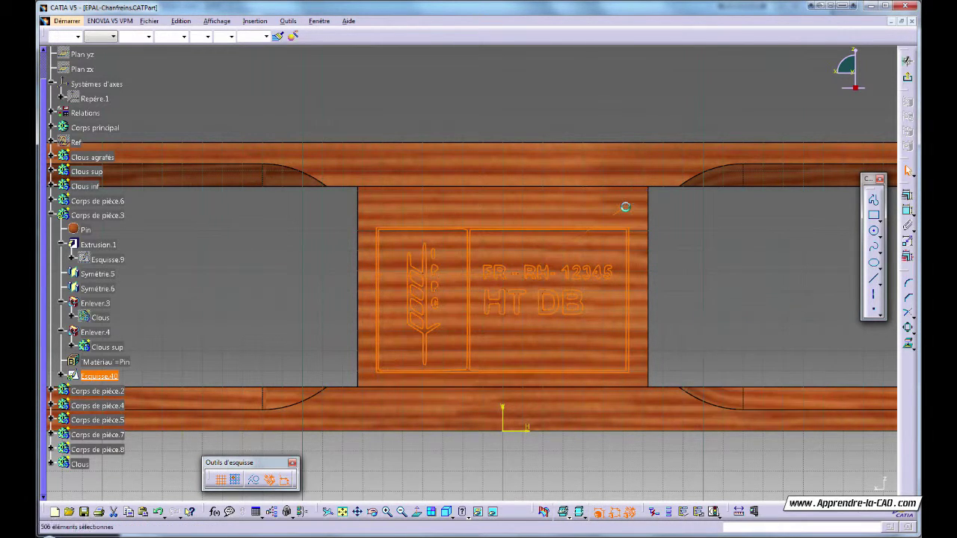
click(912, 333)
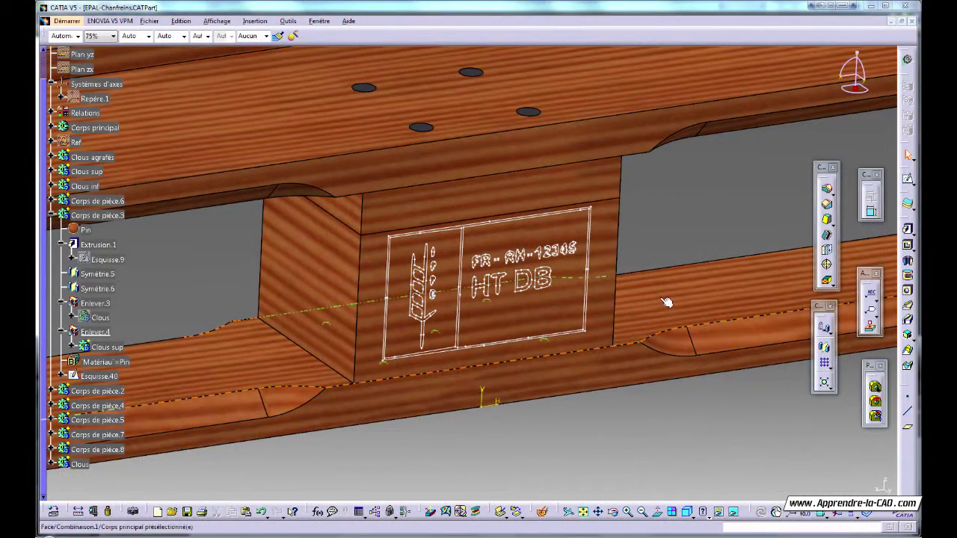
- Cut the marking sketch into the block face as a 1 mm deep pocket
mouse_move(614, 393)
middle_down()
mouse_move(619, 403)
mouse_move(628, 369)
mouse_move(635, 374)
mouse_move(652, 340)
mouse_move(627, 287)
middle_up()
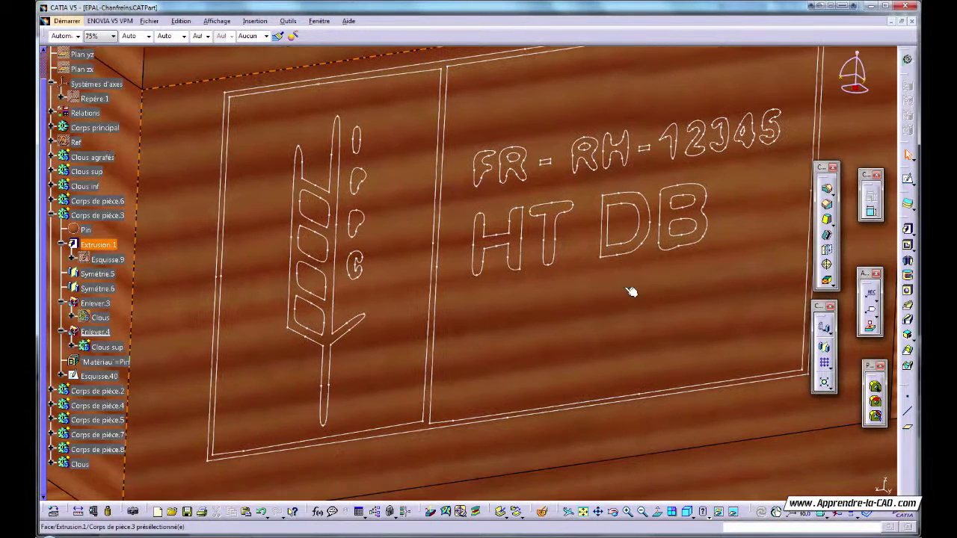
click(908, 247)
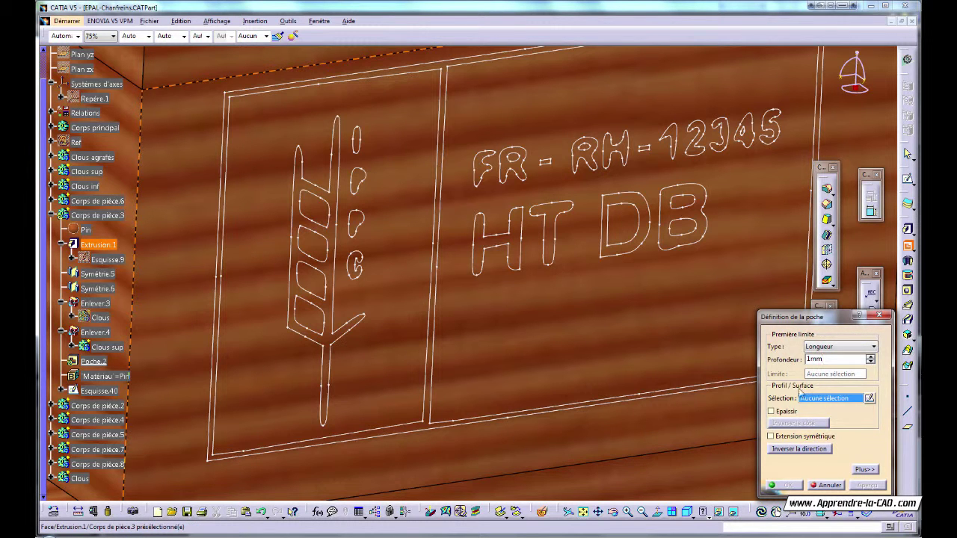
click(655, 235)
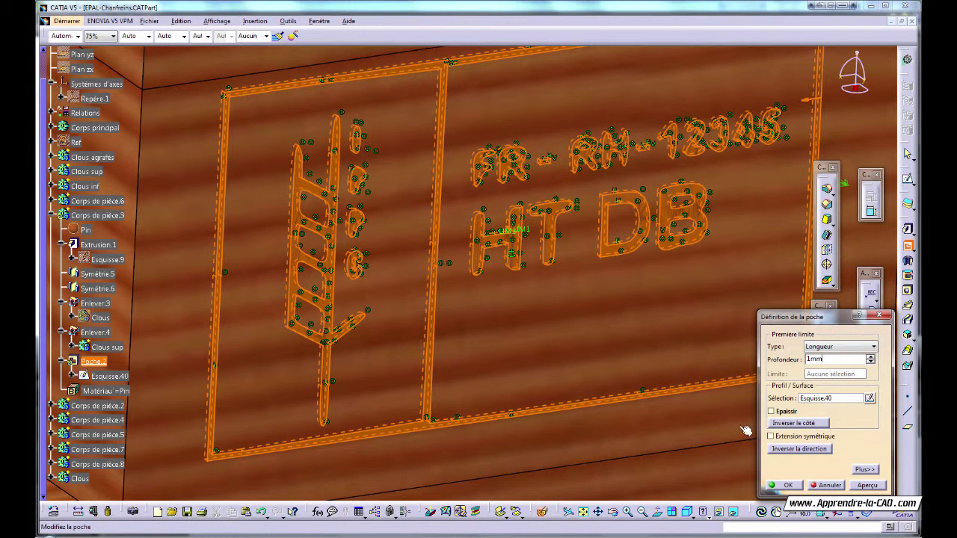
click(789, 485)
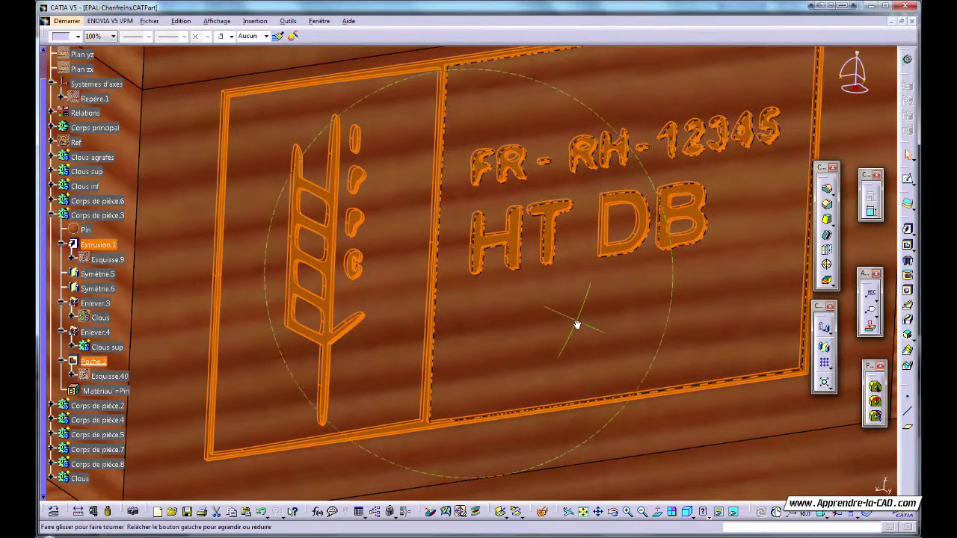
- Display the model shaded with edges and colour the marking pocket on the middle block black
middle_drag(283, 268, 263, 302)
click(216, 263)
middle_drag(241, 267, 238, 323)
click(737, 209)
ctrl+middle_drag(658, 298, 643, 270)
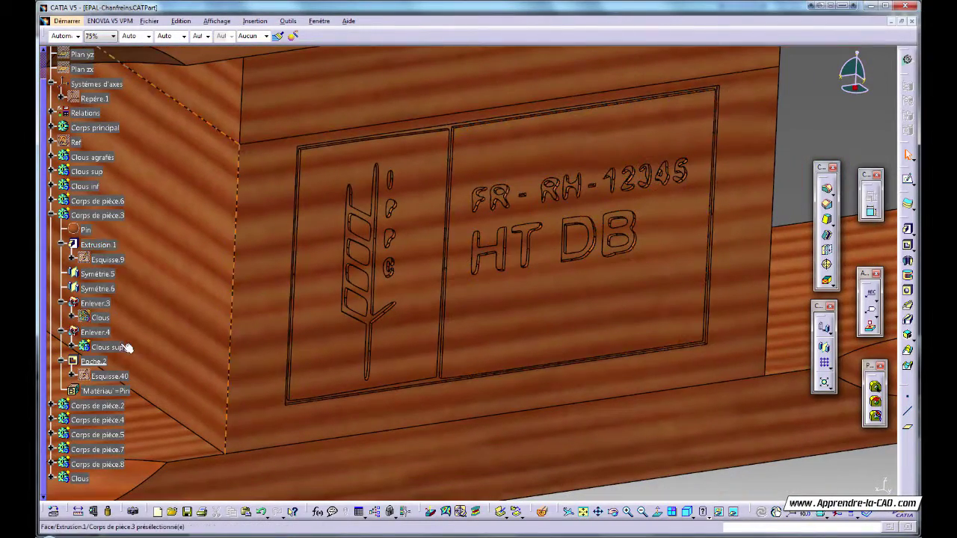
ctrl+middle_drag(467, 319, 513, 427)
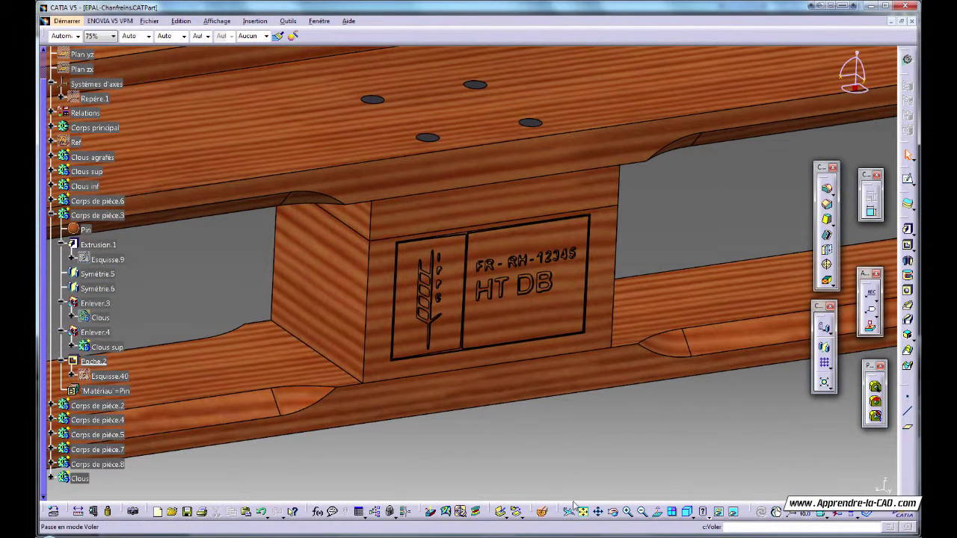
click(706, 512)
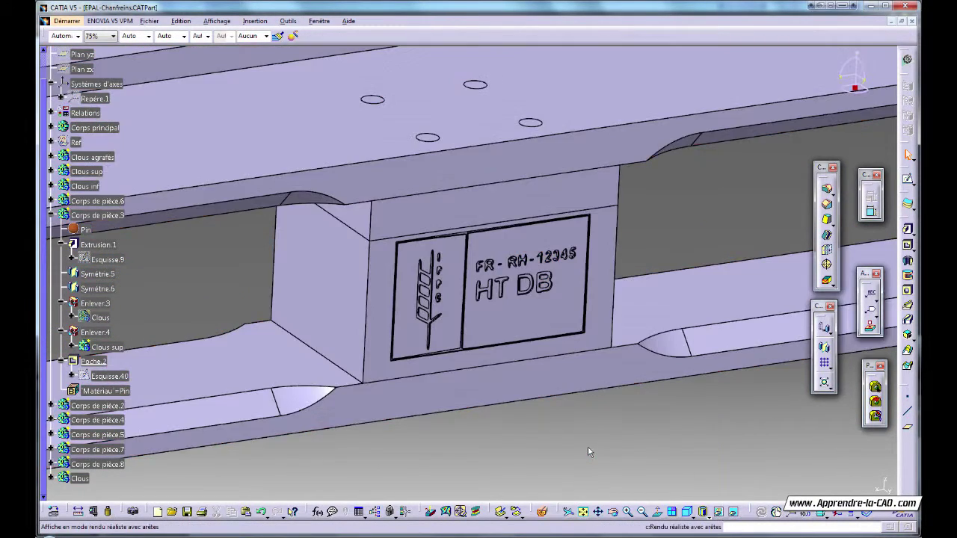
ctrl+middle_drag(589, 451, 590, 413)
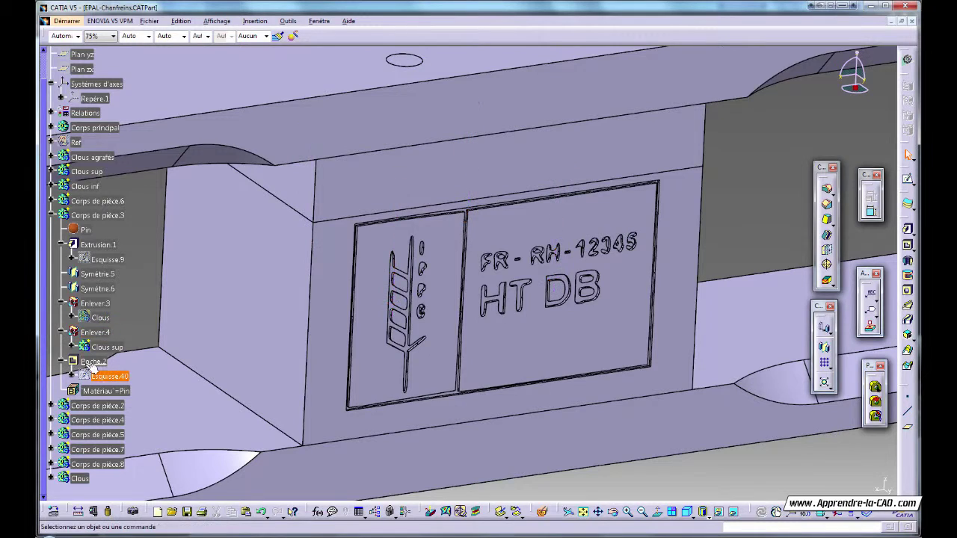
click(93, 361)
click(78, 37)
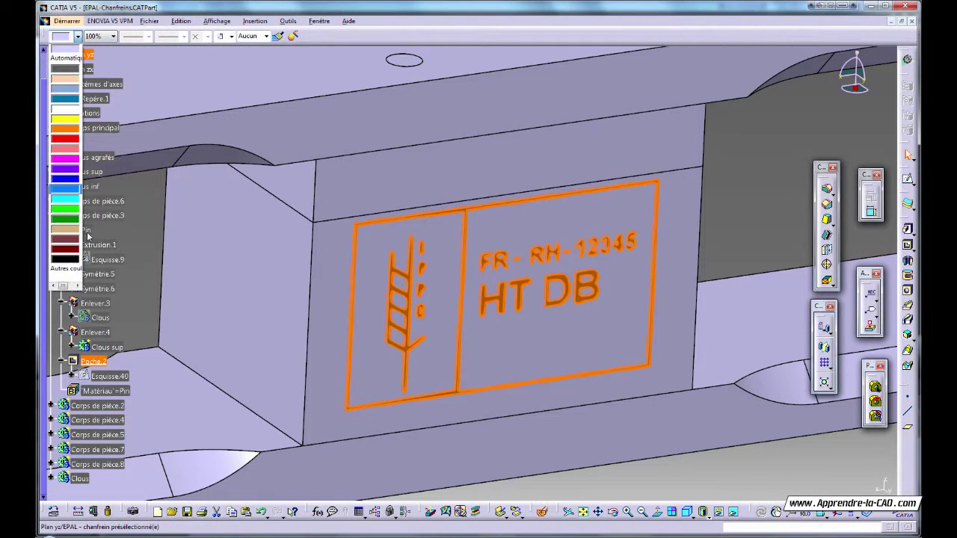
click(67, 260)
- Examine the pallet with the EPAL, EUR and HT DB markings on its side blocks from several angles
middle_drag(314, 314, 261, 331)
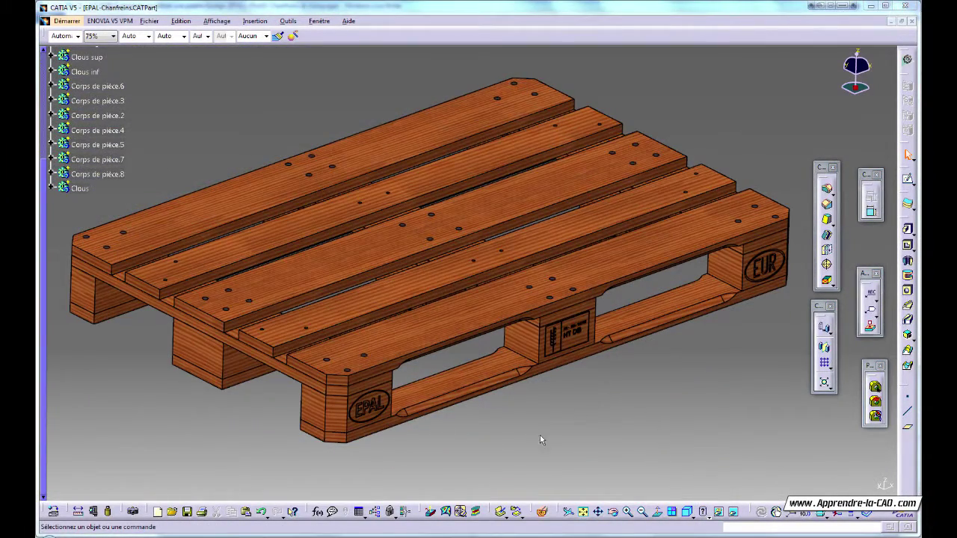
middle_drag(540, 439, 636, 337)
middle_drag(487, 352, 399, 404)
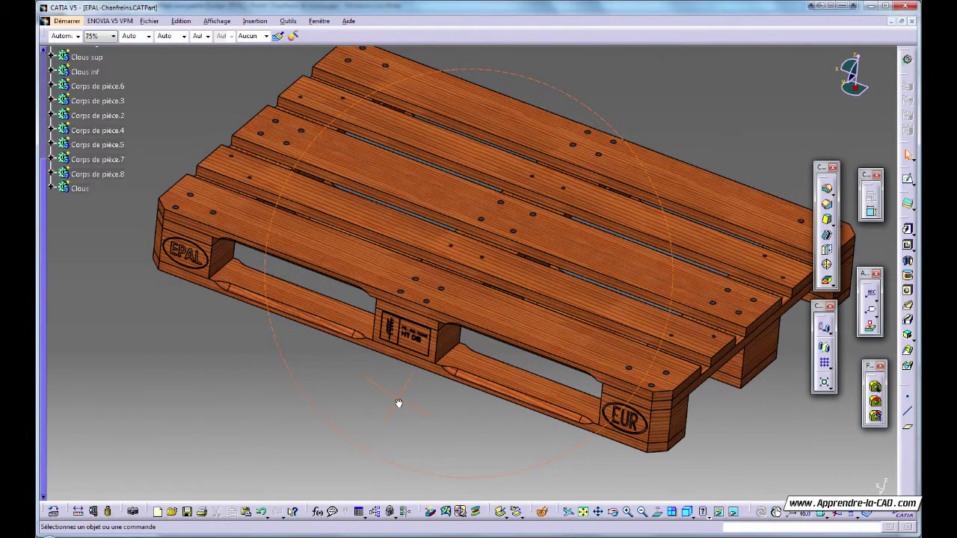